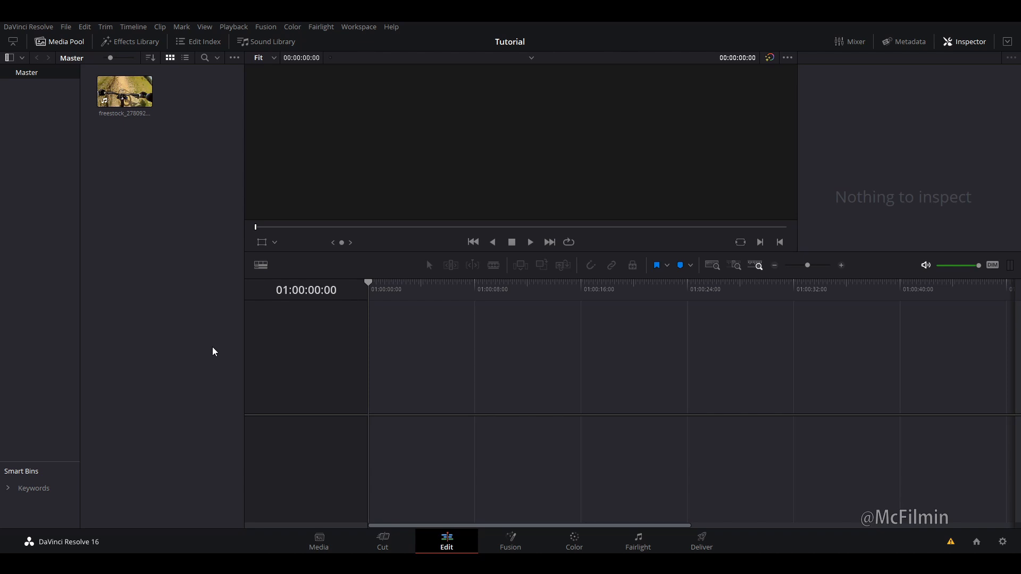
Step: Place a Text+ title at the start of the timeline on Video 1 and select it
click(142, 45)
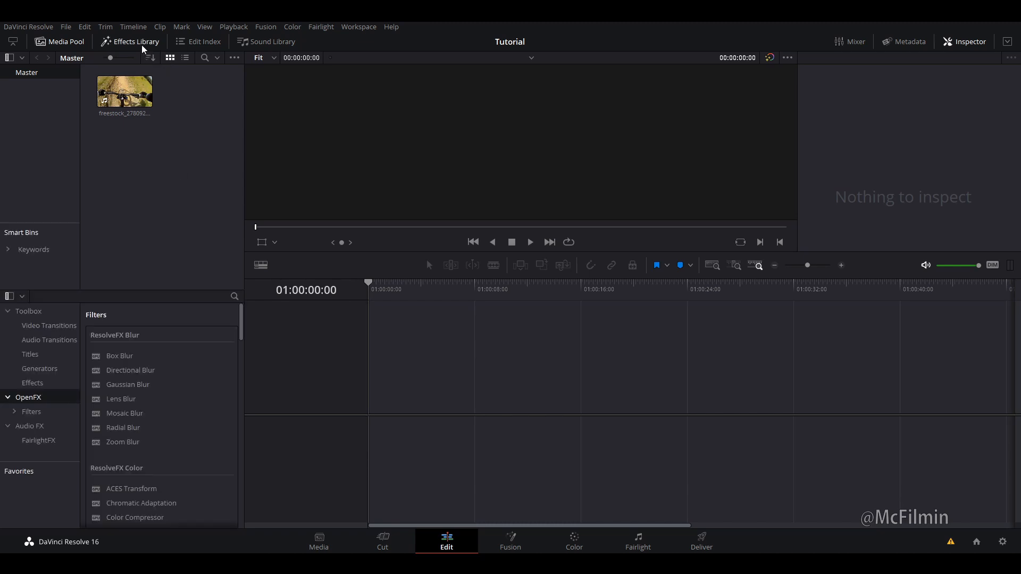
click(30, 359)
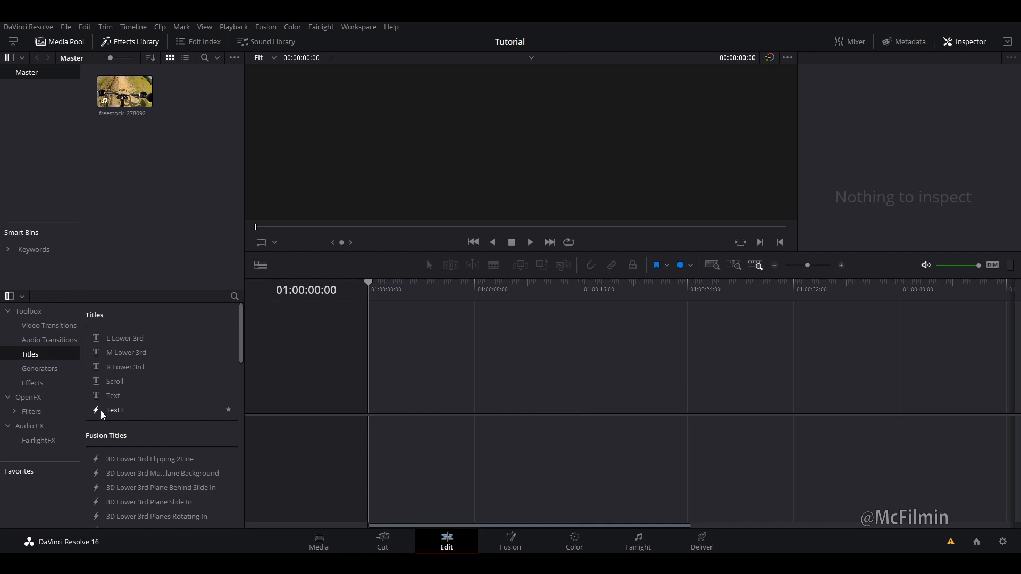
drag(102, 414, 381, 396)
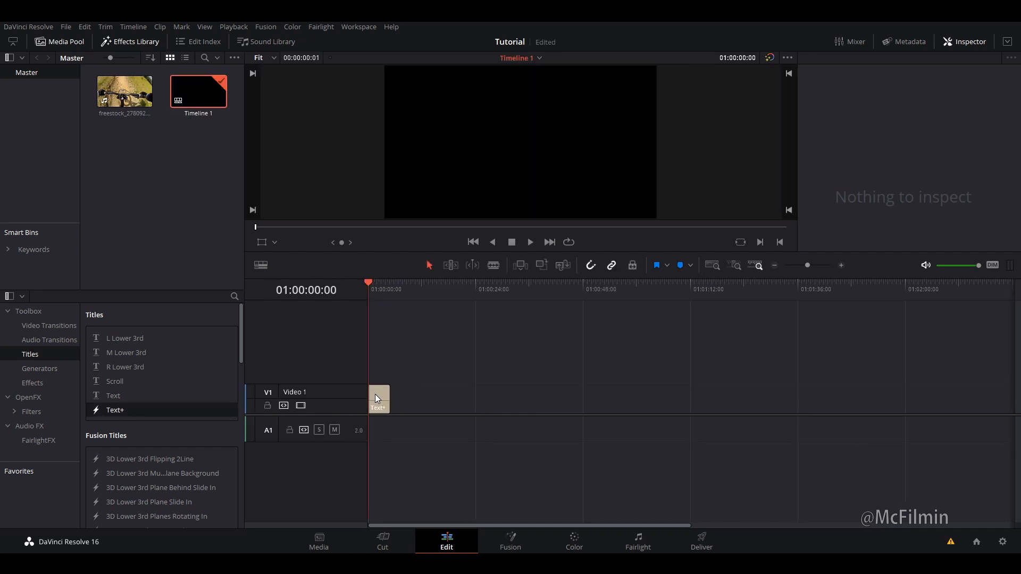
click(378, 396)
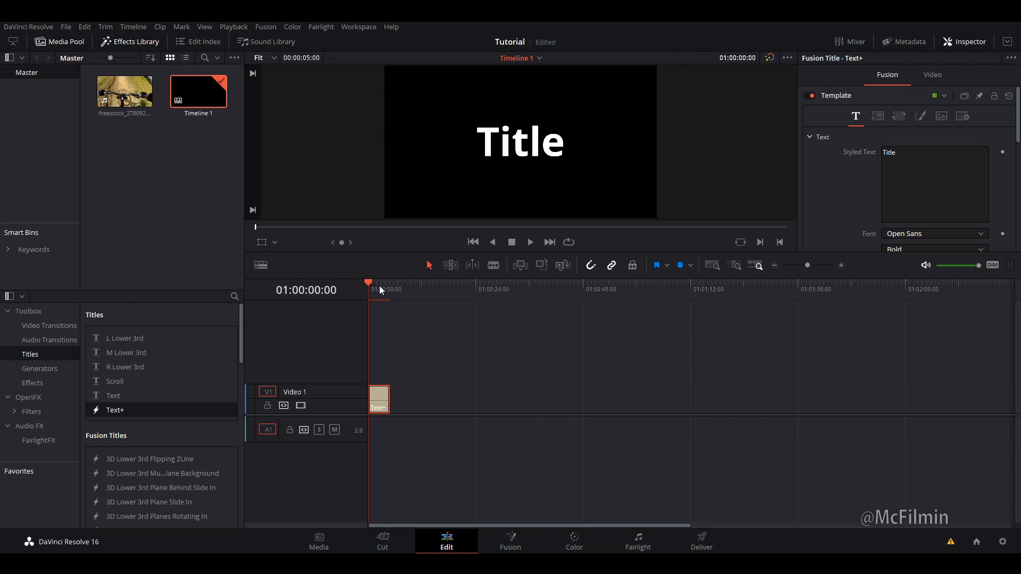
Step: Apply the TimeCode modifier to the title's styled text and scrub through the clip to check the count
right_click(910, 180)
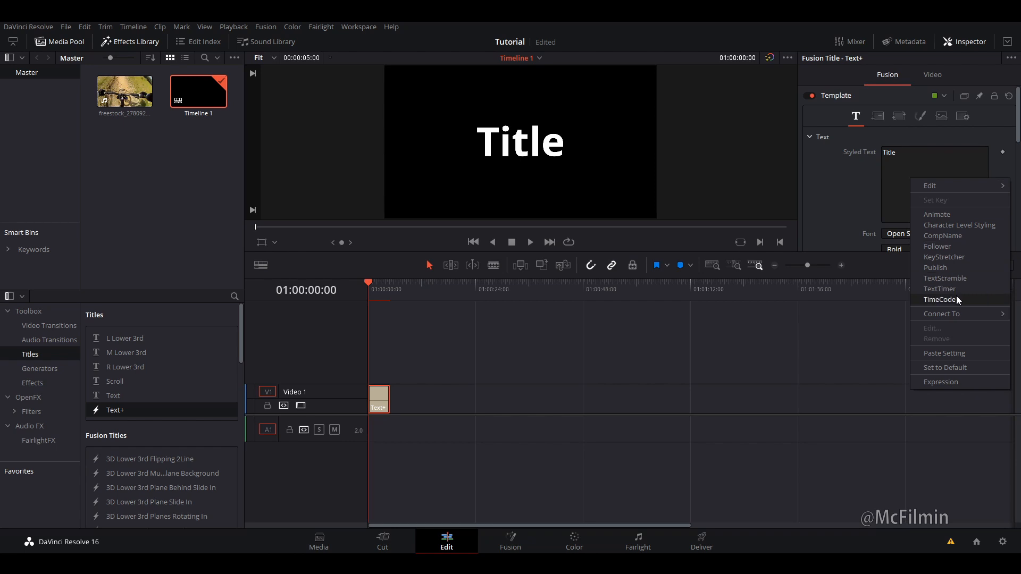
click(940, 300)
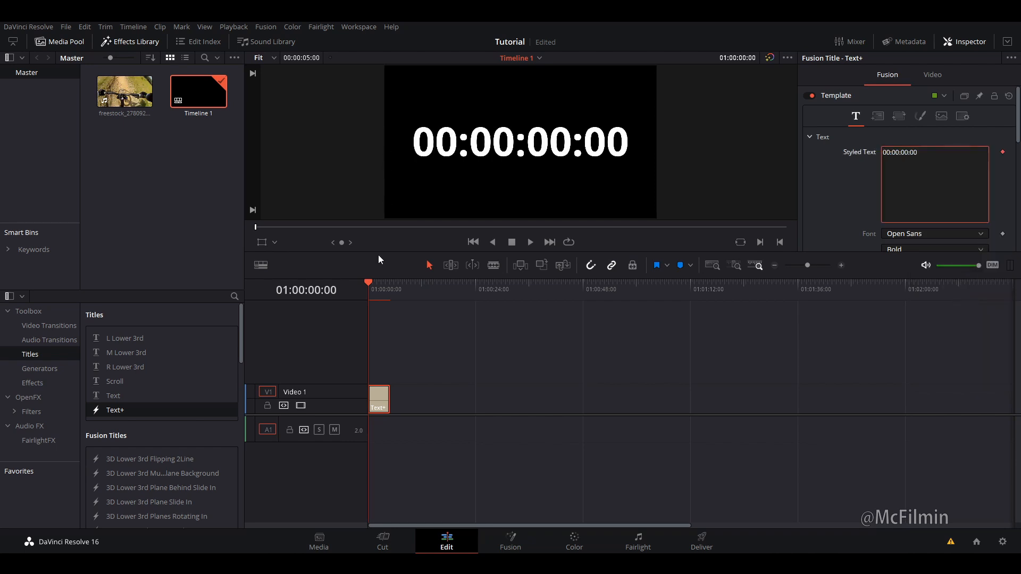
drag(377, 293, 389, 291)
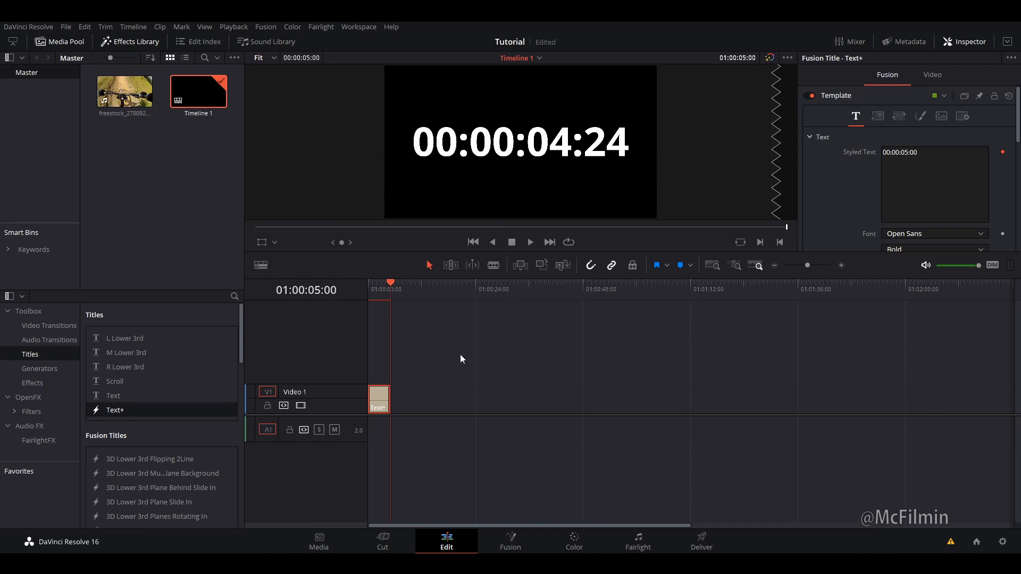
Step: Extend the Text+ clip on the timeline to a duration of 00:01:01:00
drag(394, 394, 637, 407)
key(Down)
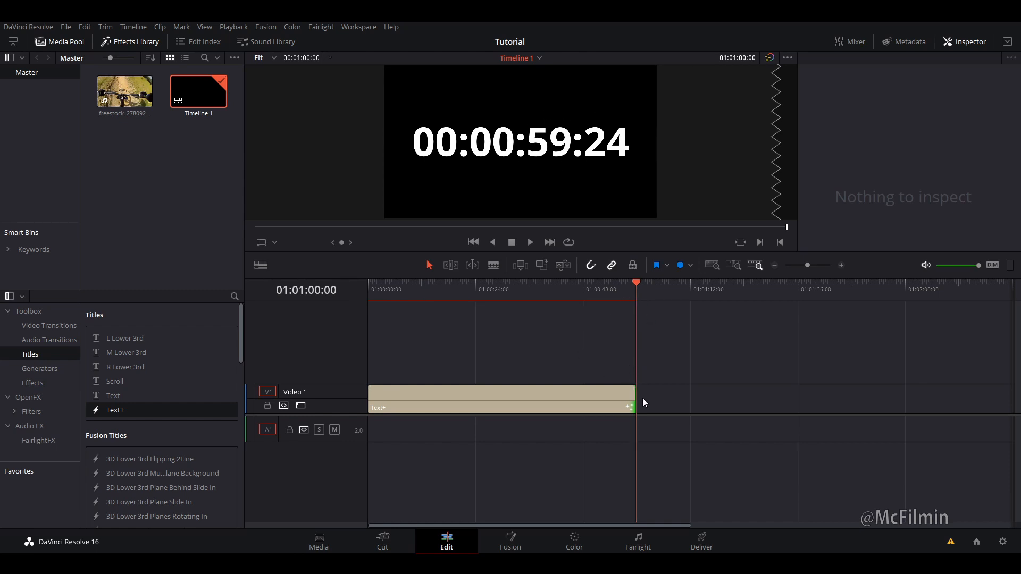
drag(636, 399, 643, 397)
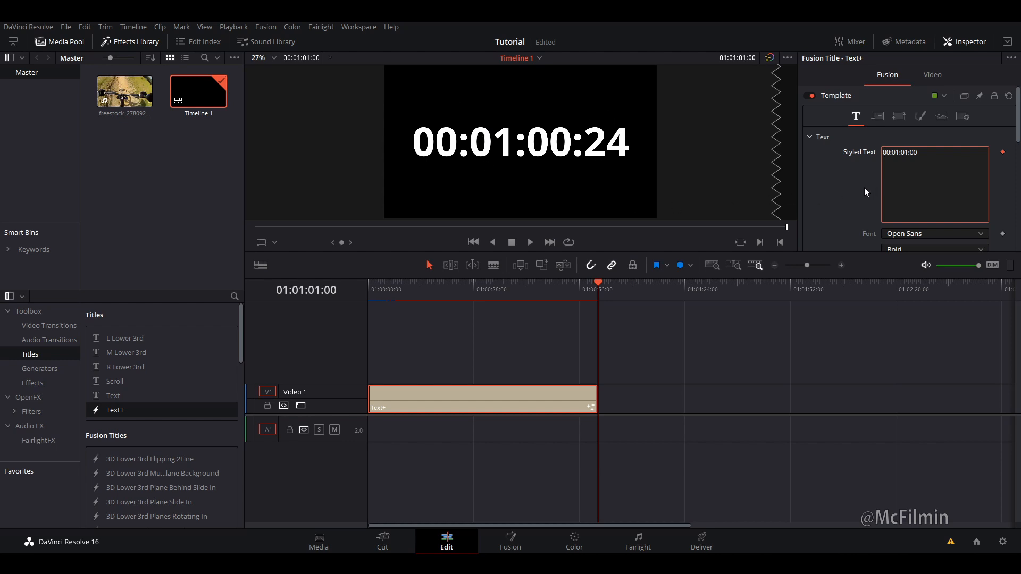
Step: Set the title's Write On range to start 0.256 and end 0.561, and play the clip from the start
scroll(865, 188, down, 5)
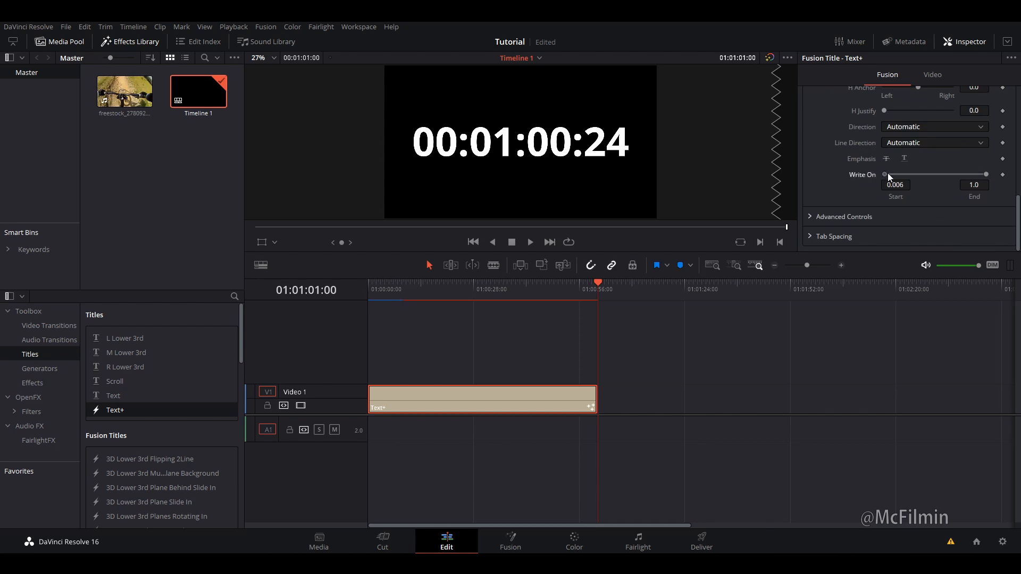
drag(892, 173, 910, 173)
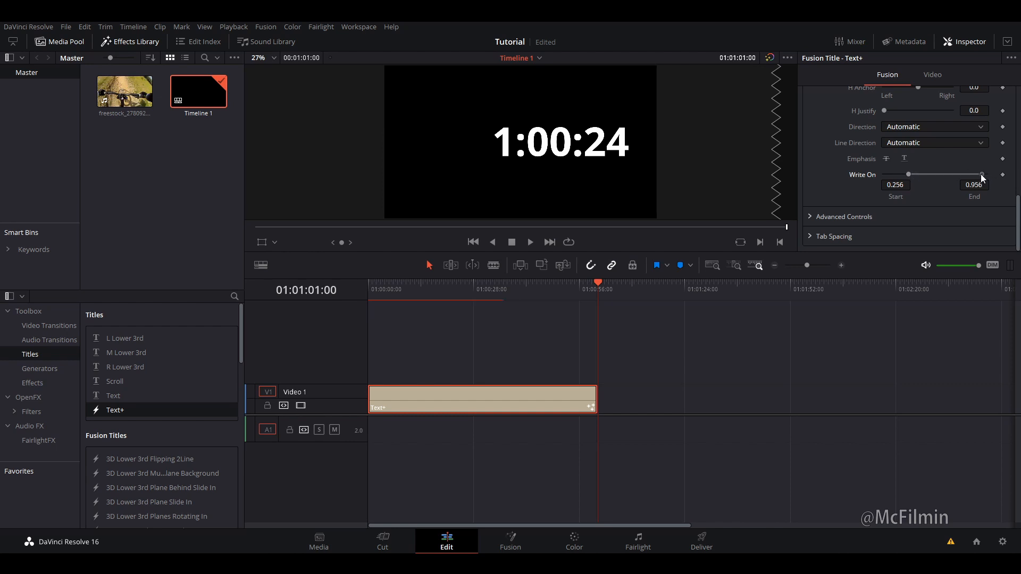
drag(974, 174, 943, 174)
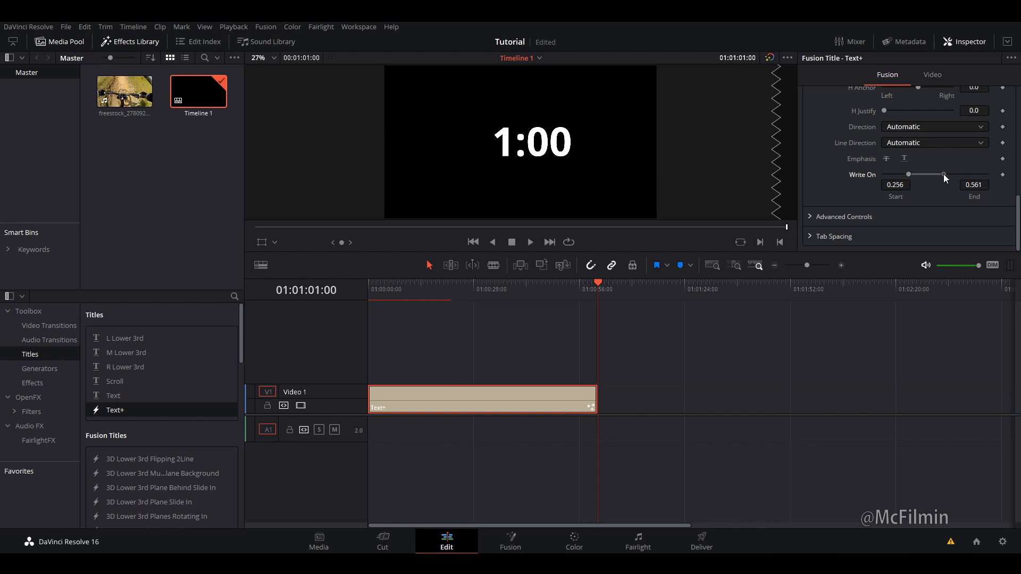
drag(589, 291, 366, 294)
key(space)
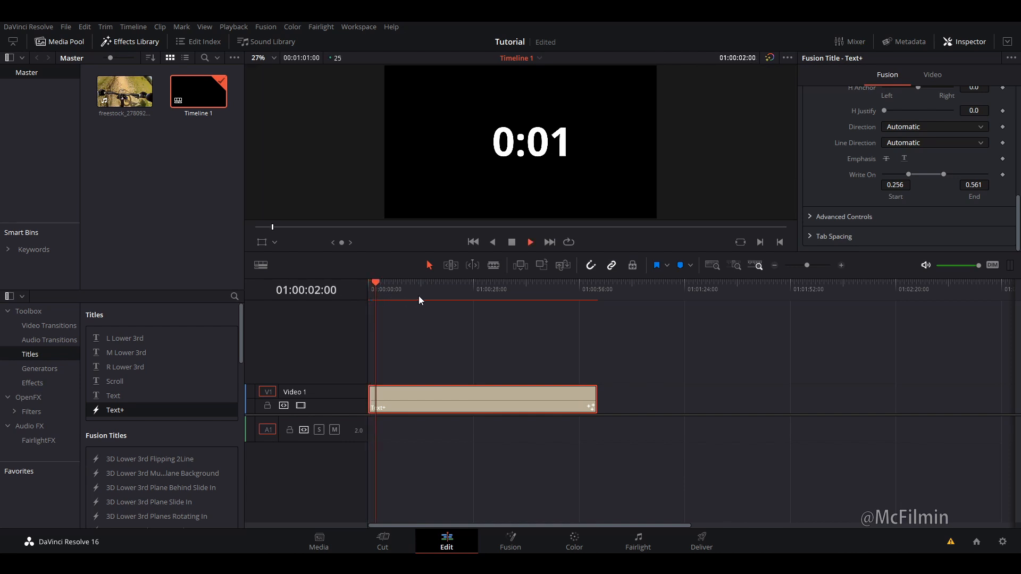
key(space)
Step: Set the title's text size to 0.2362 and tracking to 1.071, keeping line spacing at 1.0
scroll(834, 142, up, 10)
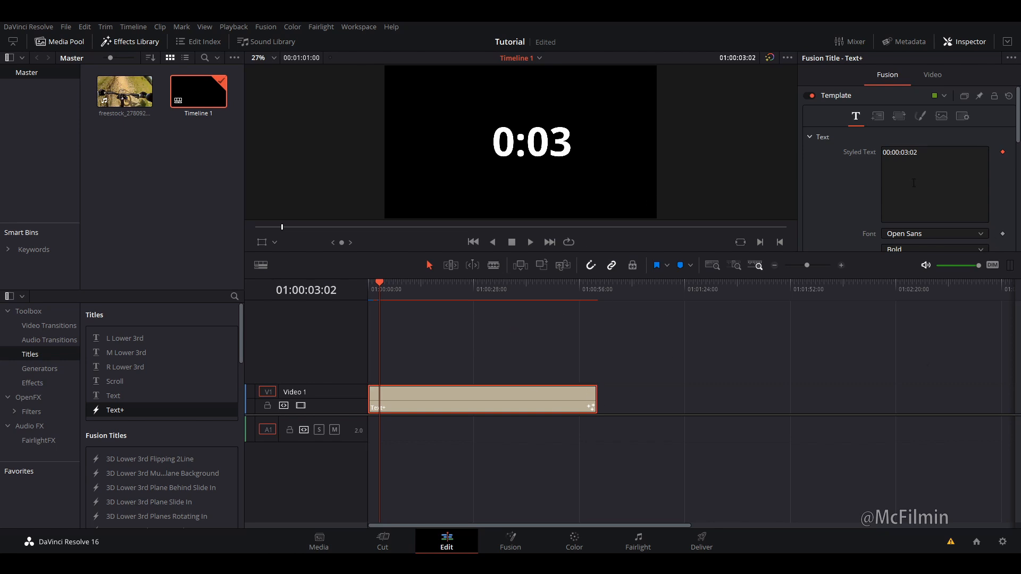
scroll(875, 191, down, 8)
scroll(852, 174, up, 8)
scroll(854, 186, down, 5)
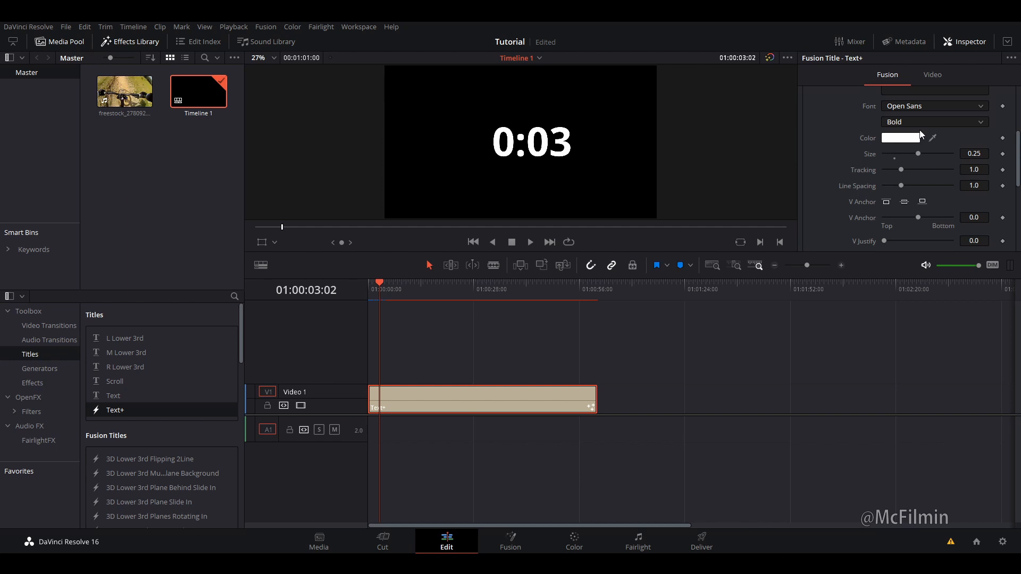
drag(917, 153, 915, 153)
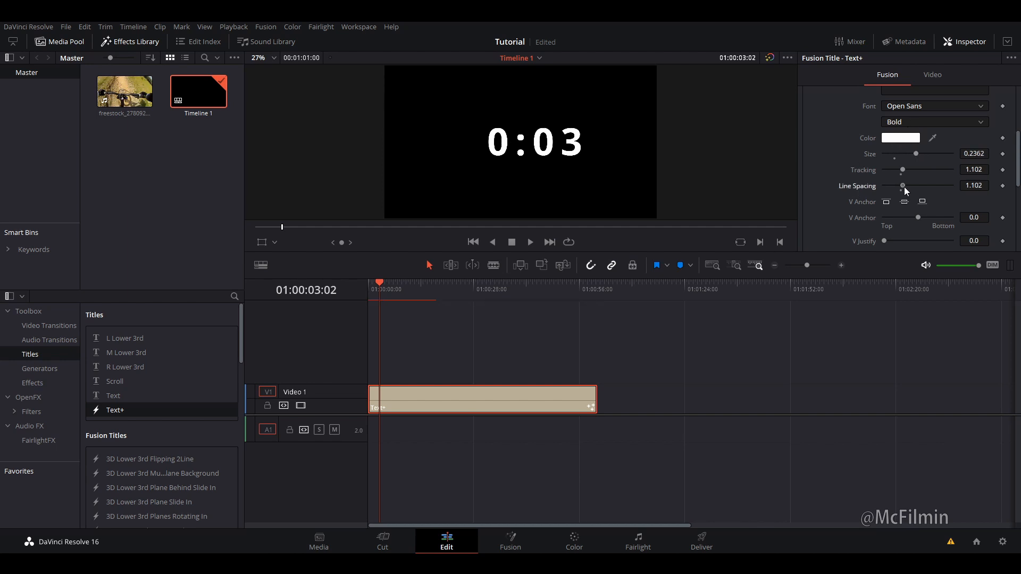
drag(904, 186, 901, 171)
click(901, 191)
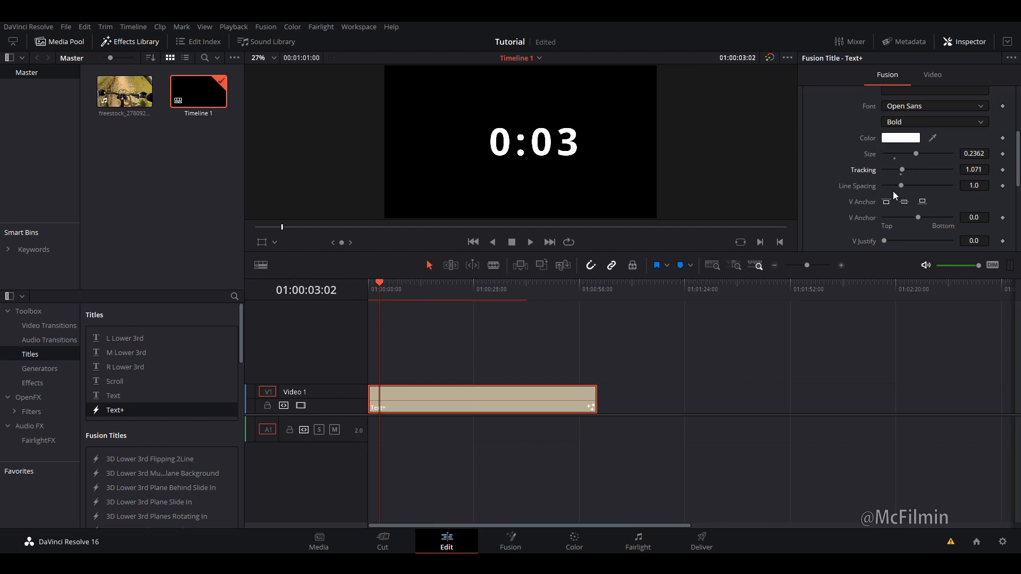
Step: Change the timer text's colour to red
scroll(864, 200, up, 3)
scroll(872, 200, down, 3)
click(895, 139)
click(494, 185)
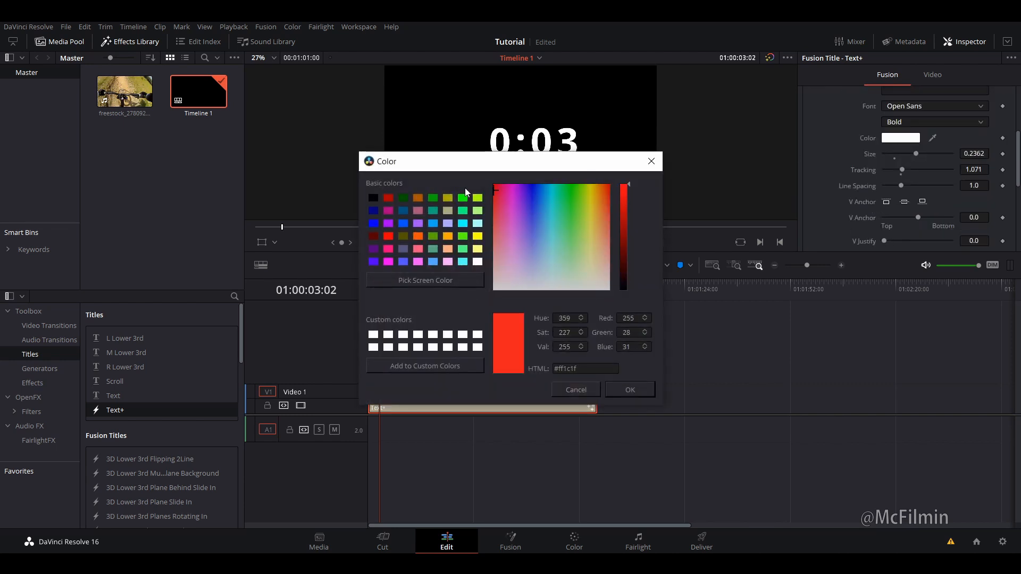
click(629, 391)
Step: Set the timer text's font to alarm clock and scrub the timeline to check the digits
scroll(856, 164, up, 2)
click(906, 168)
scroll(927, 239, up, 20)
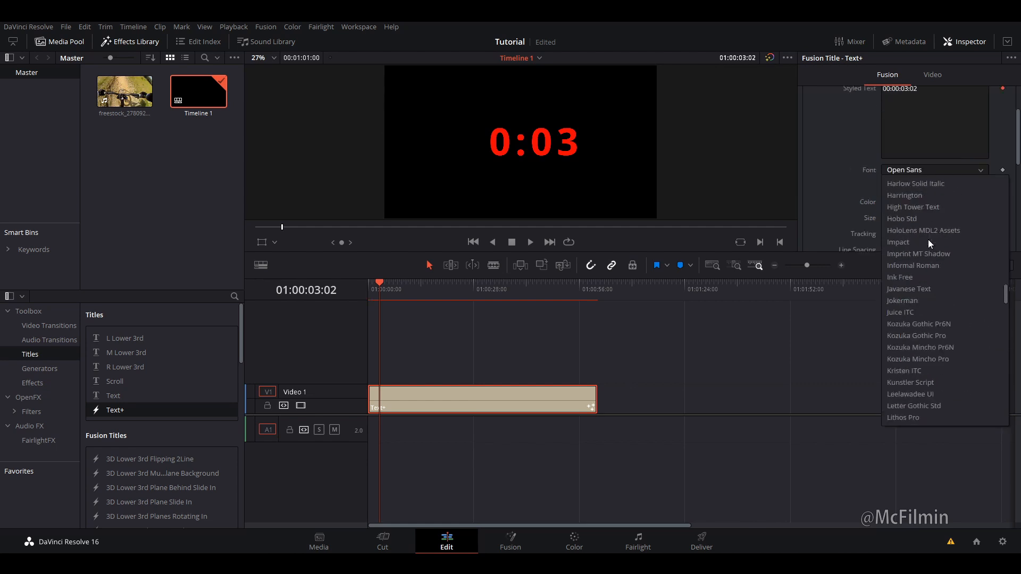
scroll(928, 239, up, 5)
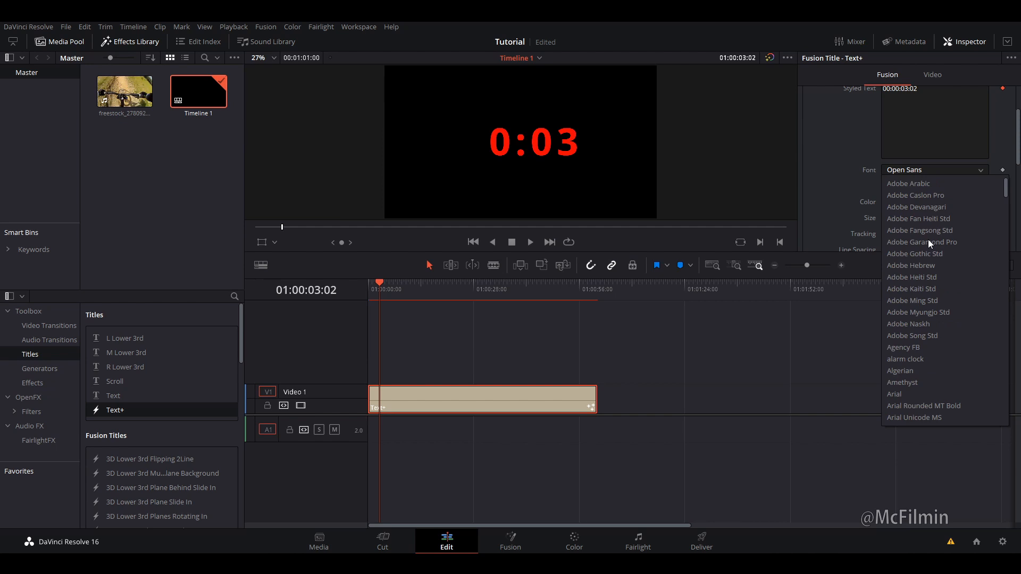
click(908, 359)
drag(389, 287, 417, 292)
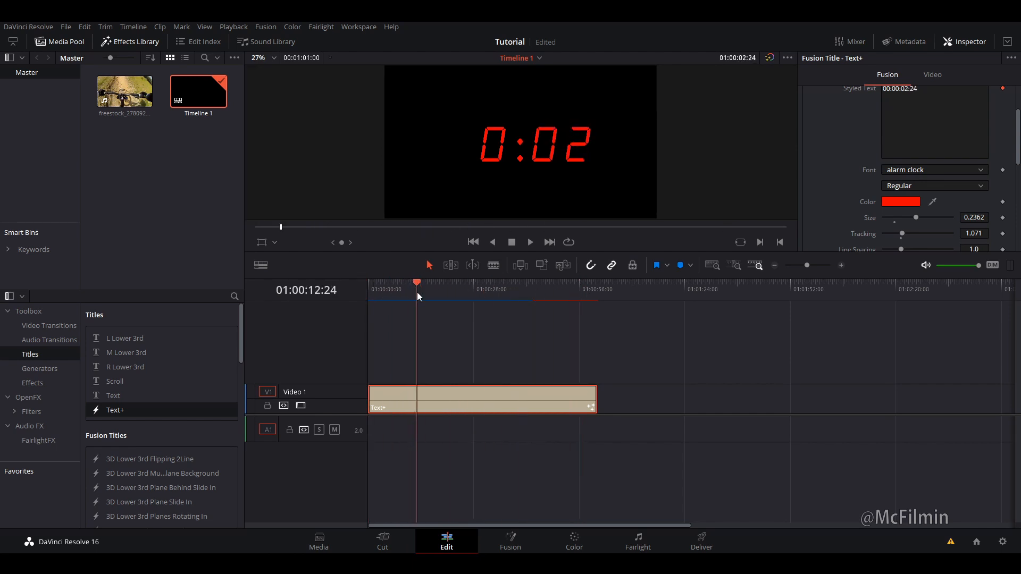
Step: Convert the Text+ clip into a compound clip named Countdown and scrub through it
right_click(470, 394)
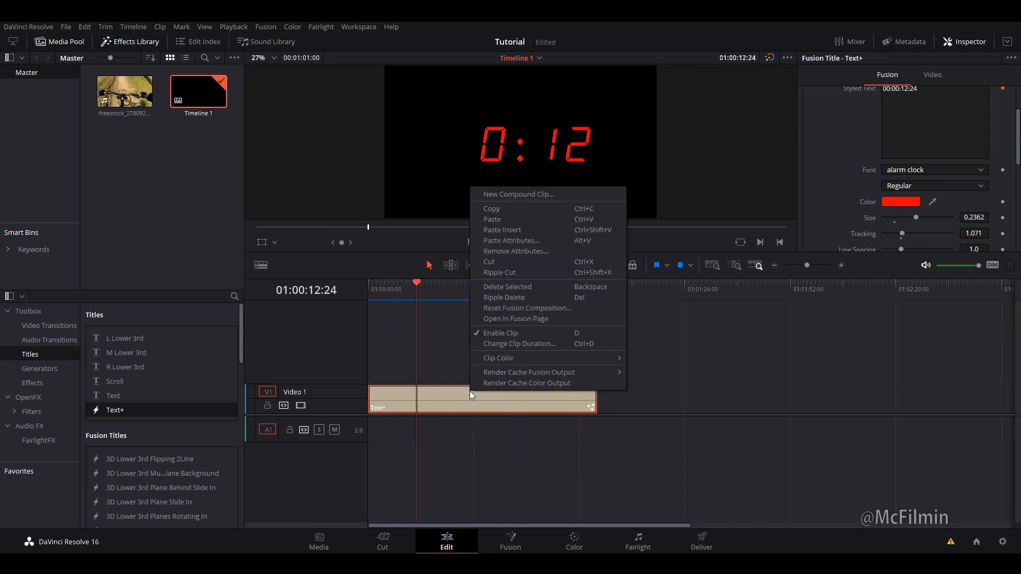
click(512, 193)
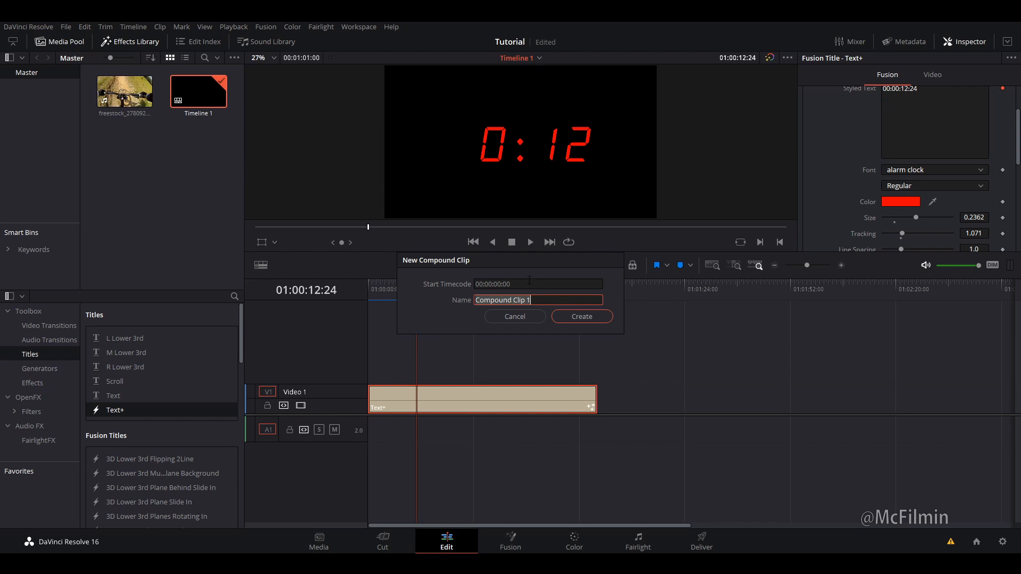
text(Countdown)
click(578, 319)
drag(415, 288, 399, 317)
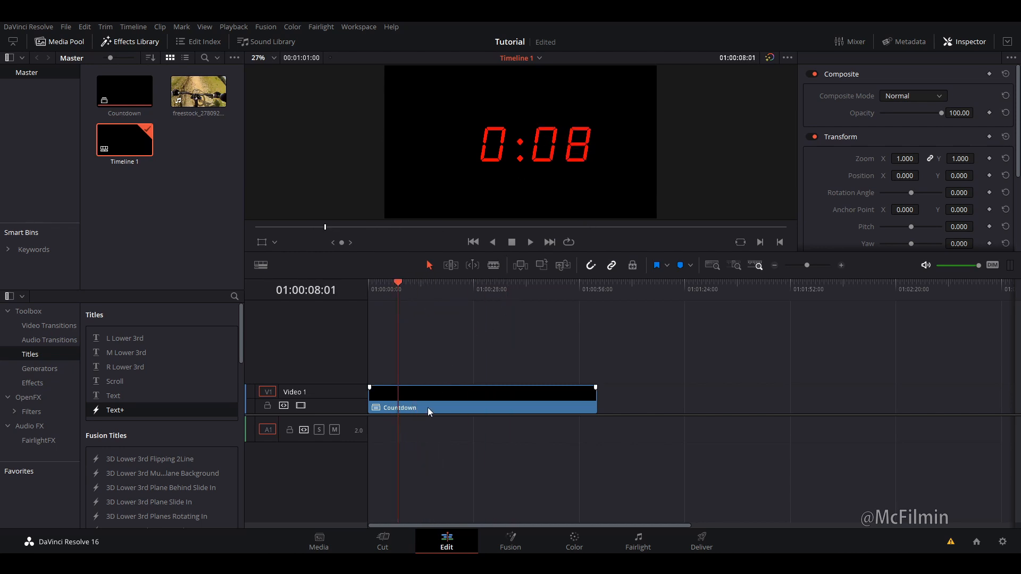
Step: Reverse the speed of the Countdown compound clip
drag(395, 288, 357, 293)
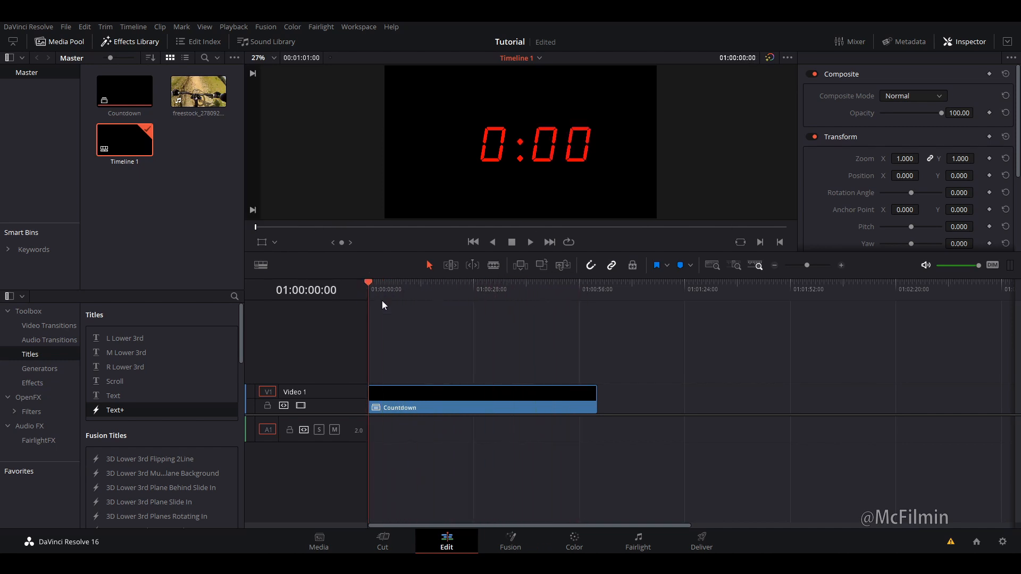
right_click(424, 401)
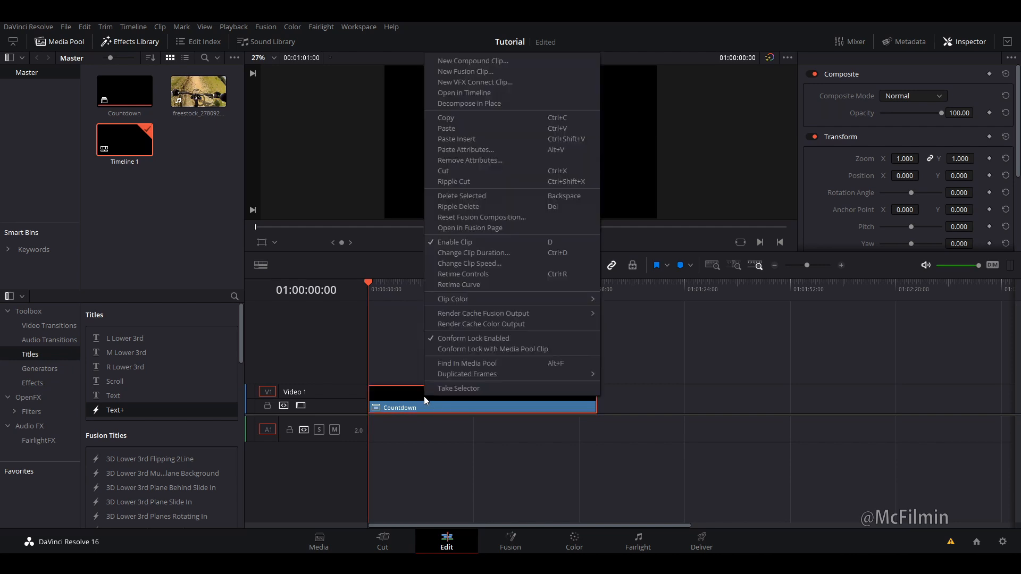
click(462, 264)
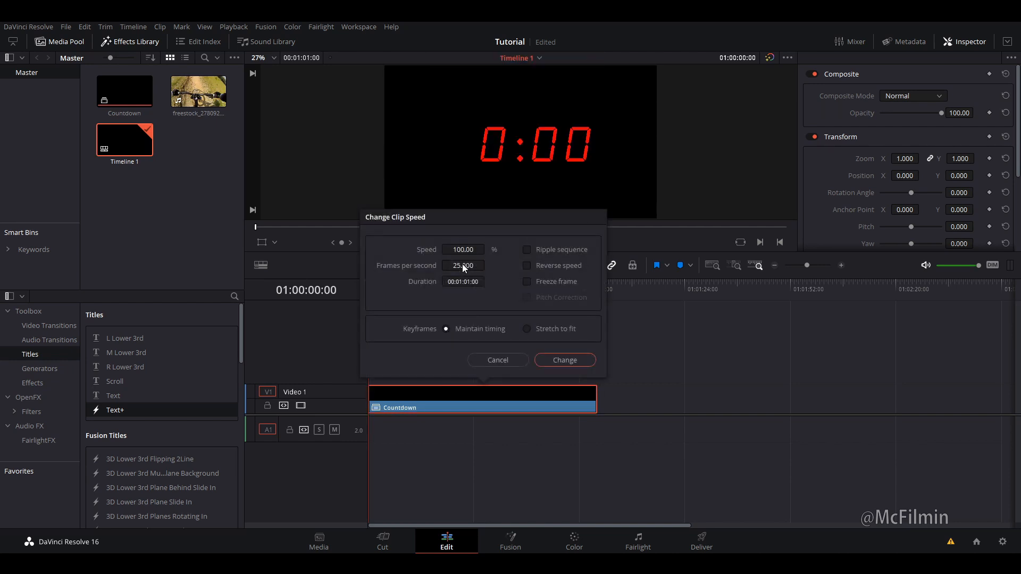
click(526, 266)
click(559, 359)
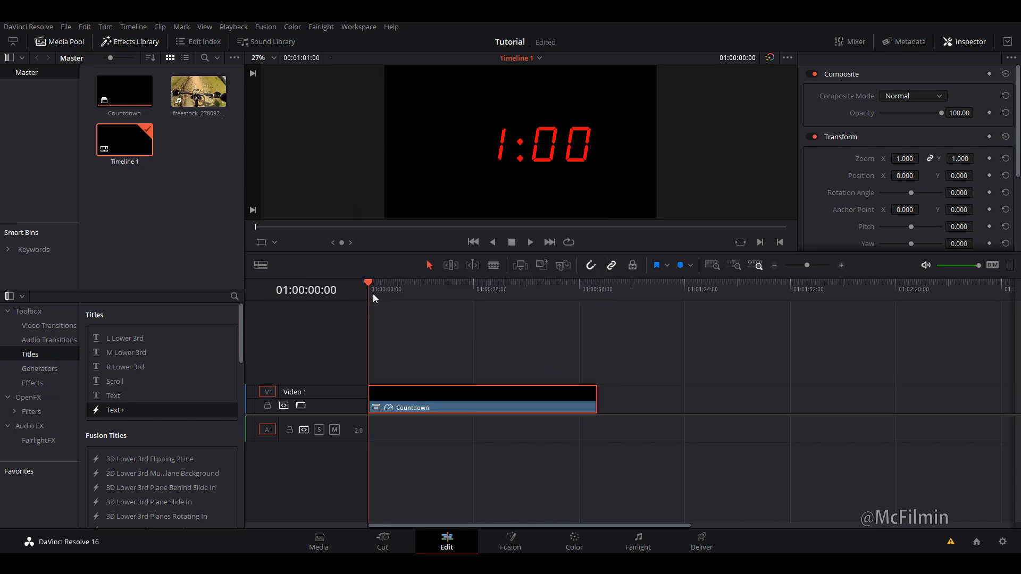
Step: Play and scrub the reversed Countdown clip to check that it counts down
key(space)
click(374, 289)
key(space)
drag(378, 289, 407, 365)
click(394, 371)
click(503, 408)
Step: Add a second Text+ title lasting 00:01:01:00 on Video 1, starting after the Countdown clip at 01:01:05:22
drag(613, 292, 614, 299)
drag(131, 409, 594, 368)
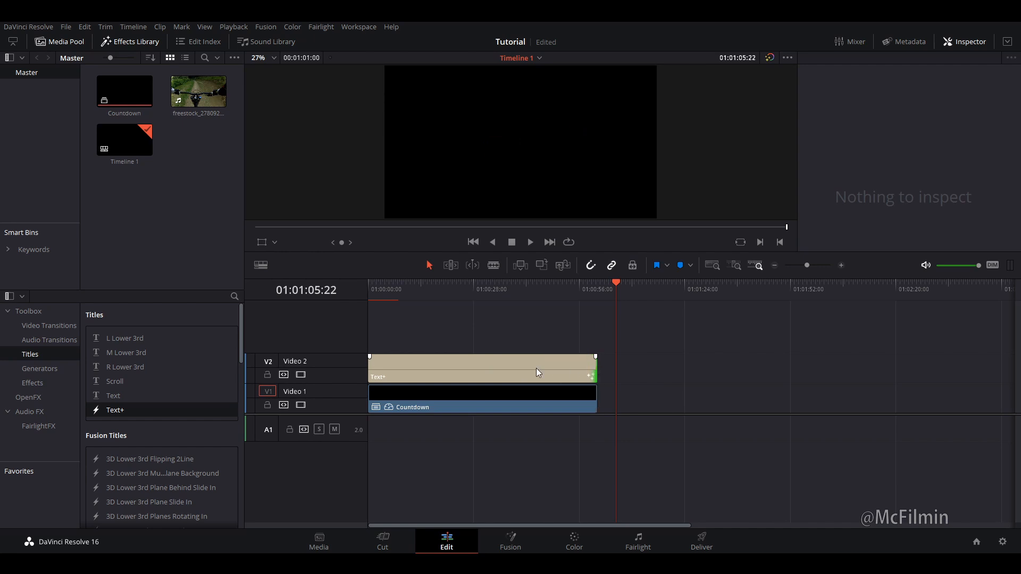
drag(518, 369, 774, 400)
Step: Apply the TimeCode modifier to the second title's styled text and scrub along the clip to check it
right_click(921, 181)
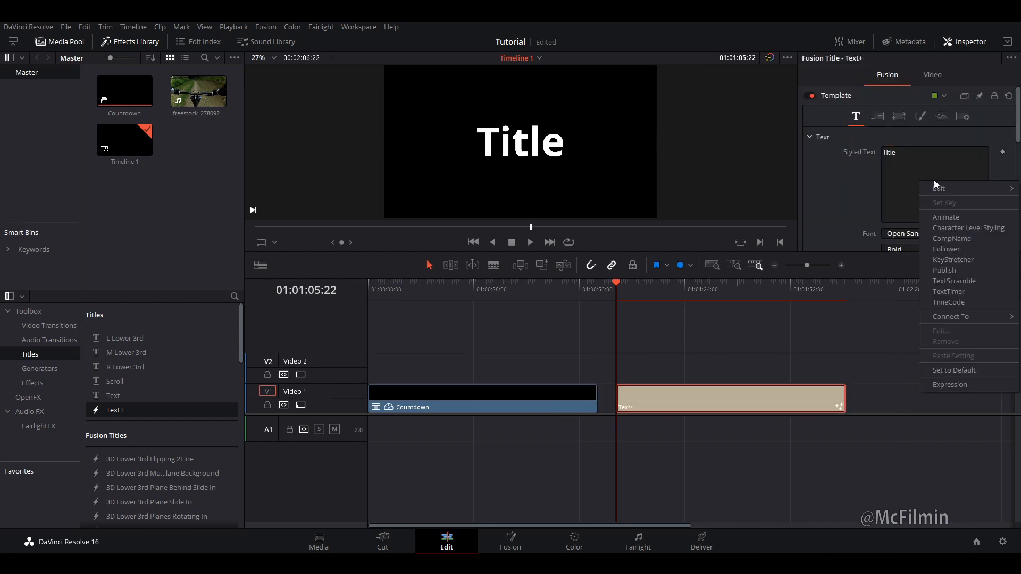
click(949, 302)
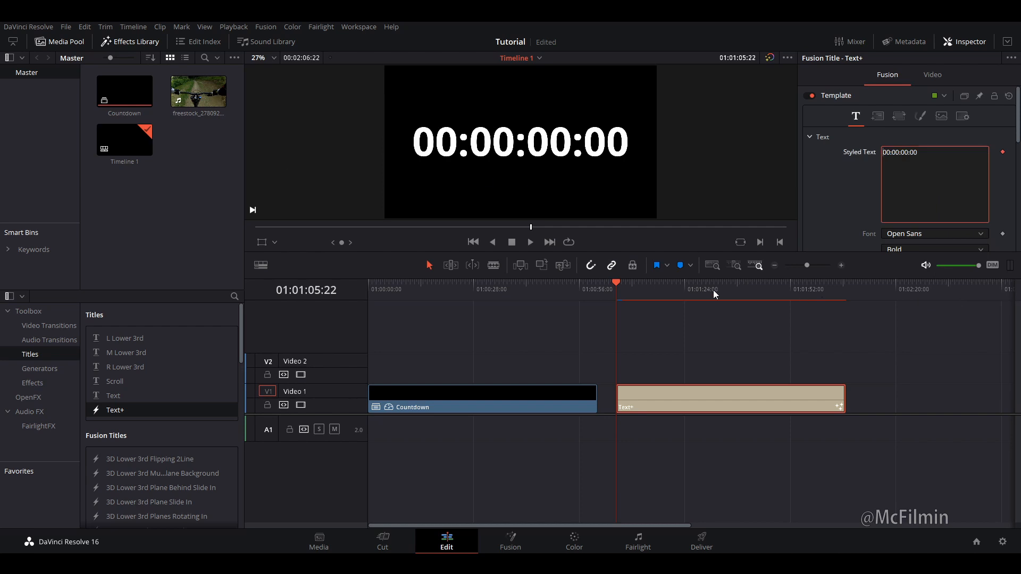
click(660, 287)
drag(662, 287, 680, 288)
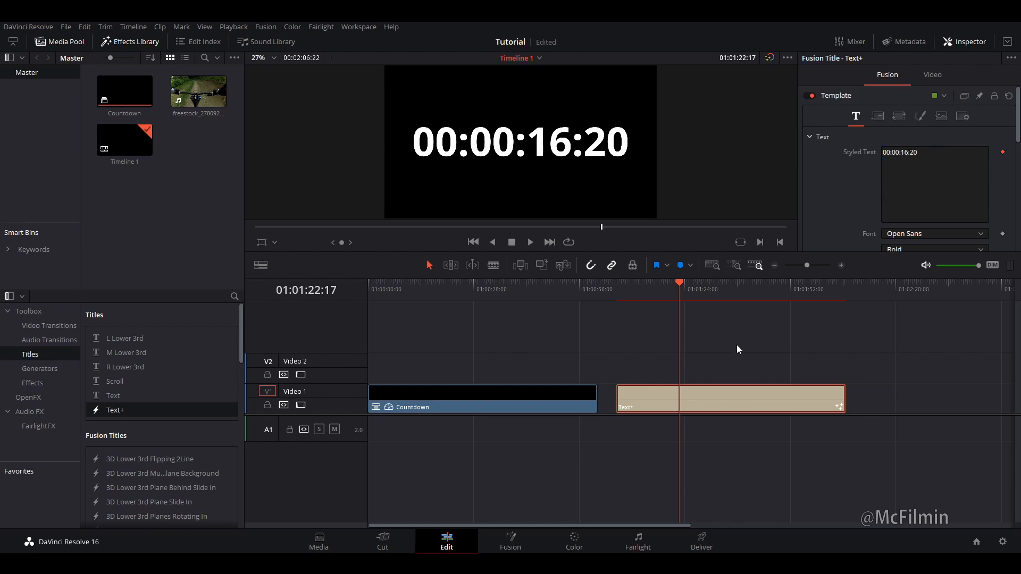
Step: Move the second title to Video 2 and place only the video of freestock_2780929.mp4 beneath it on Video 1
drag(742, 392, 738, 374)
click(199, 106)
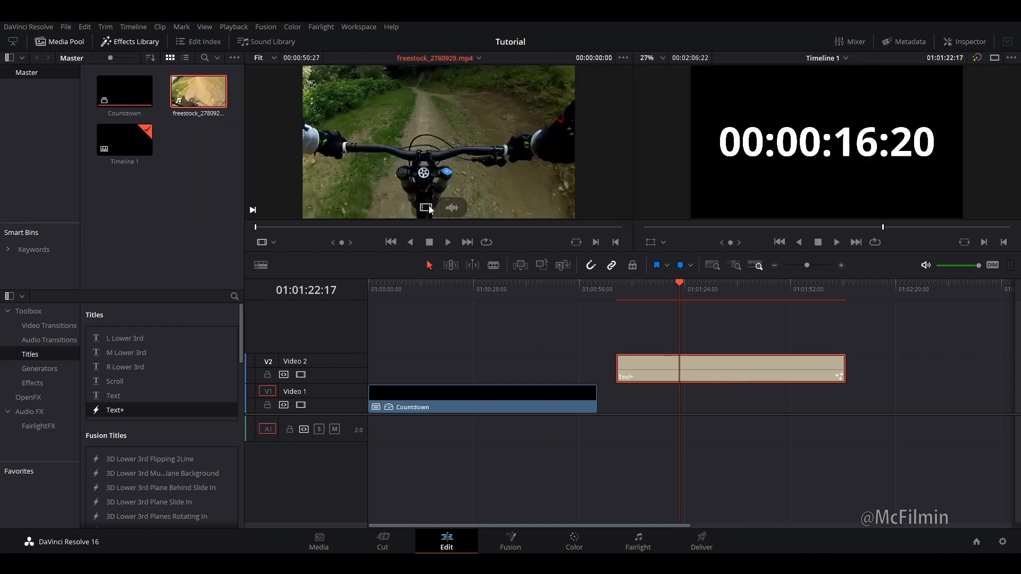
drag(198, 106, 636, 403)
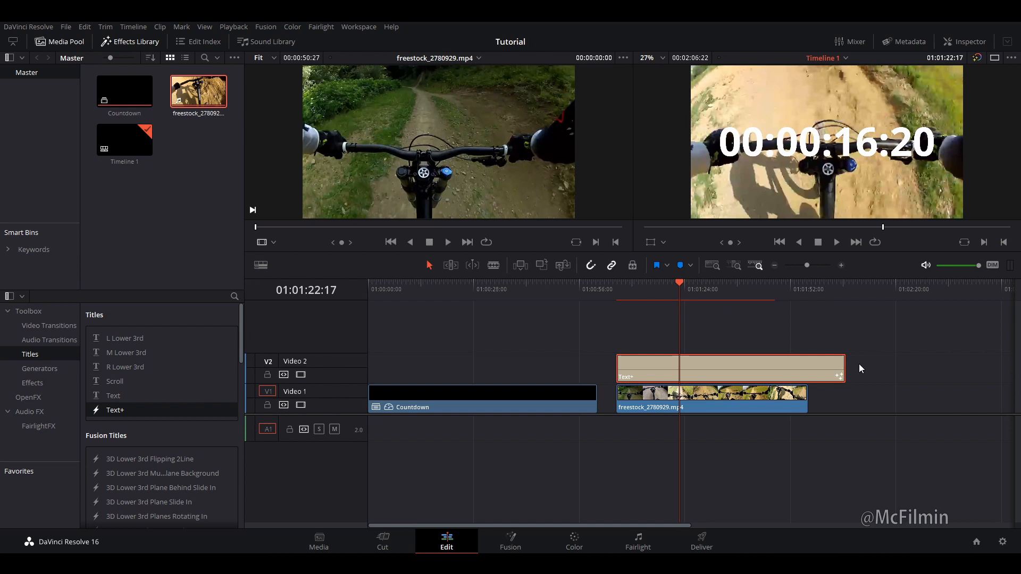
Step: Trim the second title's end to match the end of the bike video, and select the title for editing
click(803, 290)
drag(841, 366, 807, 366)
click(684, 293)
double_click(632, 381)
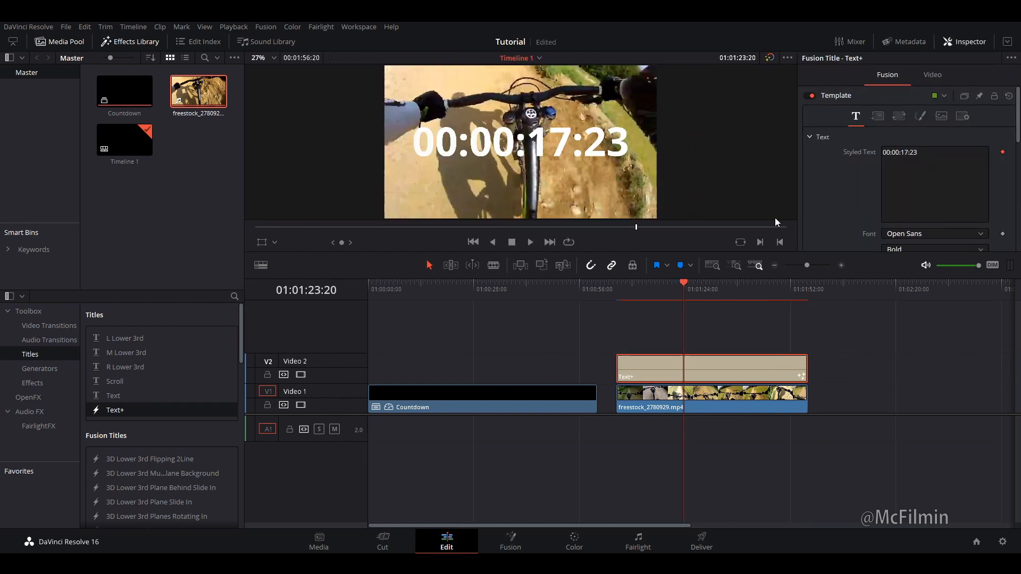
Step: Set the second title's Write On range from 0.283 to 0.589 and scrub along the clip to check it
drag(684, 287, 619, 287)
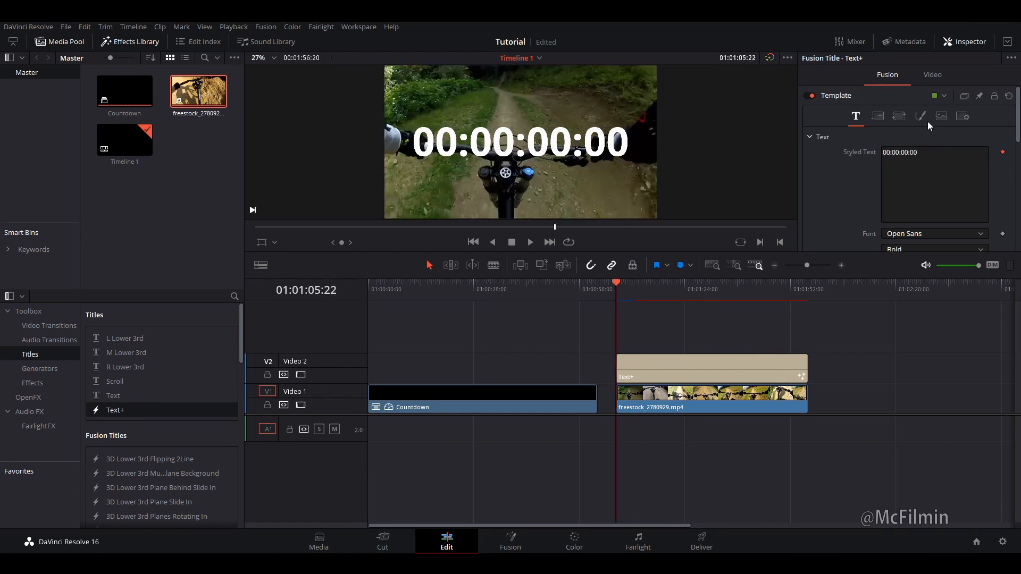
scroll(868, 170, down, 10)
drag(984, 173, 914, 176)
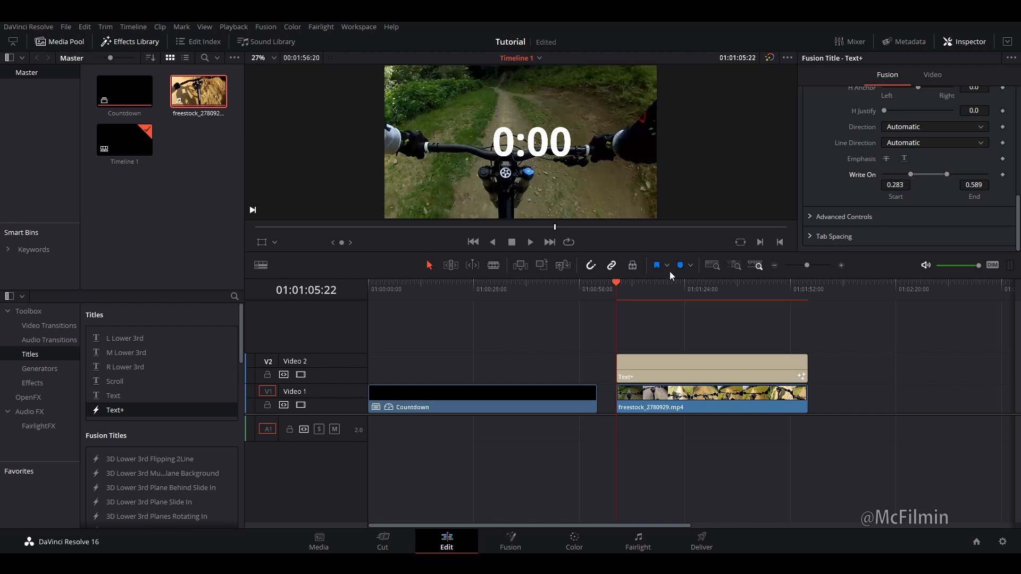
drag(640, 292, 540, 349)
Step: Show the retime controls on the bike video and add a speed point at 01:01:11:12
key(ctrl+minus)
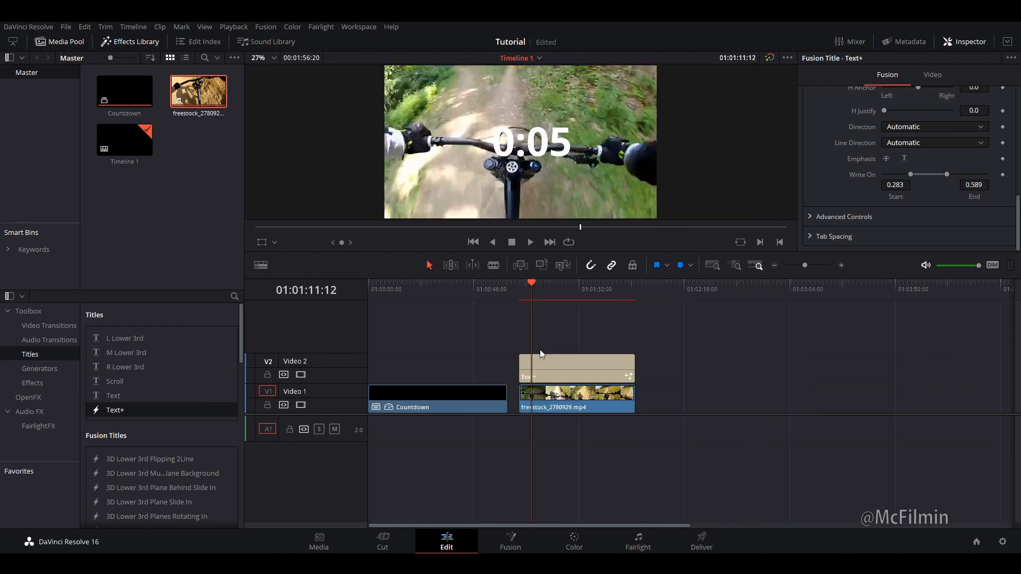
click(548, 398)
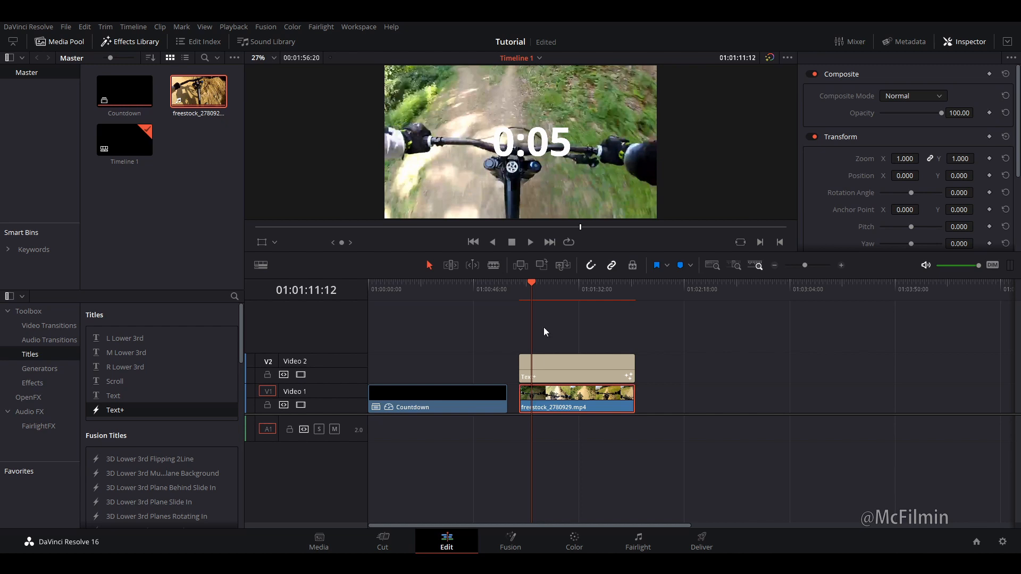
right_click(557, 402)
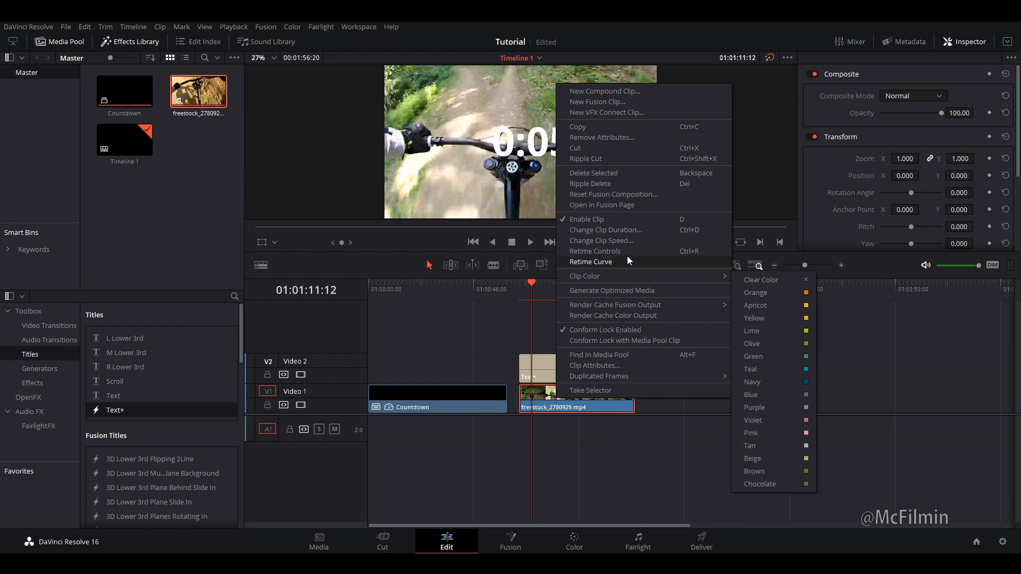
click(594, 251)
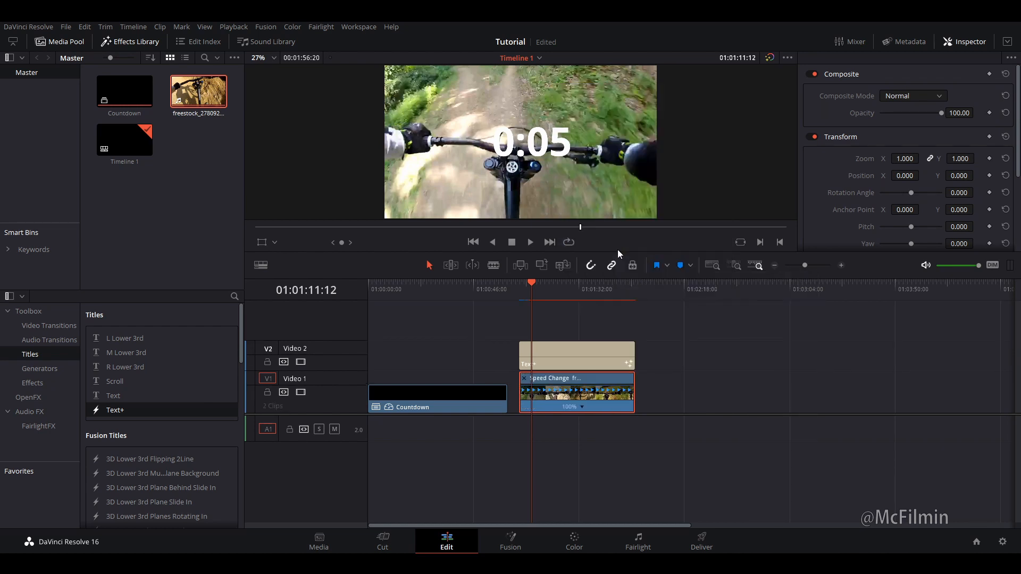
scroll(598, 412, up, 2)
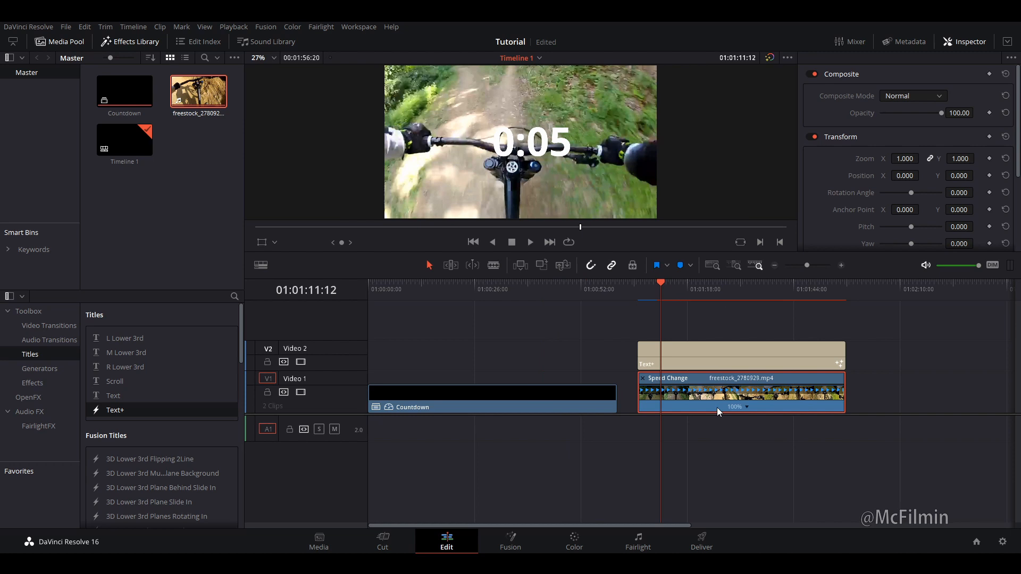
click(748, 406)
click(798, 422)
Step: Add another speed point to the bike video at 01:01:49:13 and change the middle section's speed to 800%
click(816, 296)
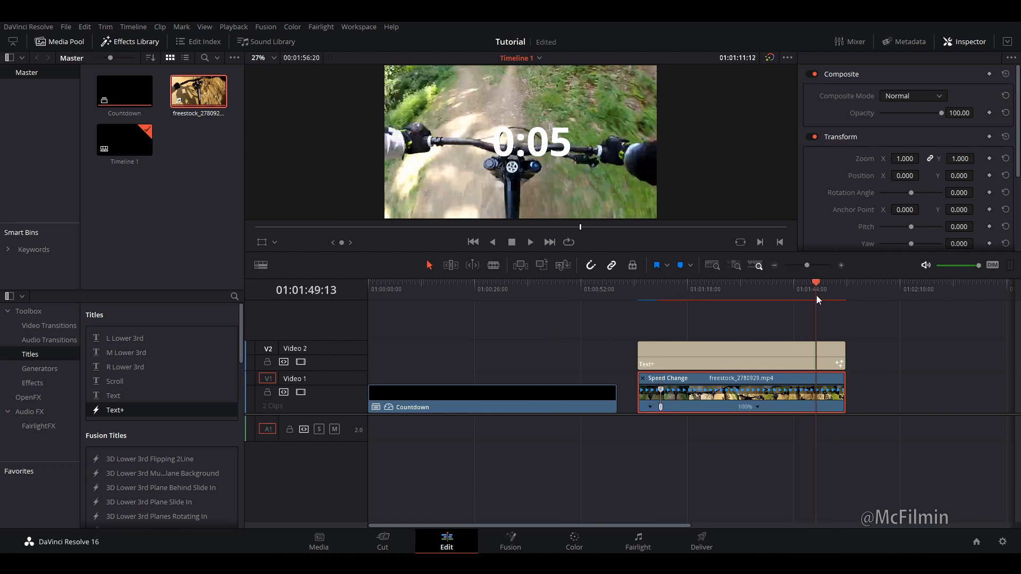
click(743, 406)
mouse_move(755, 447)
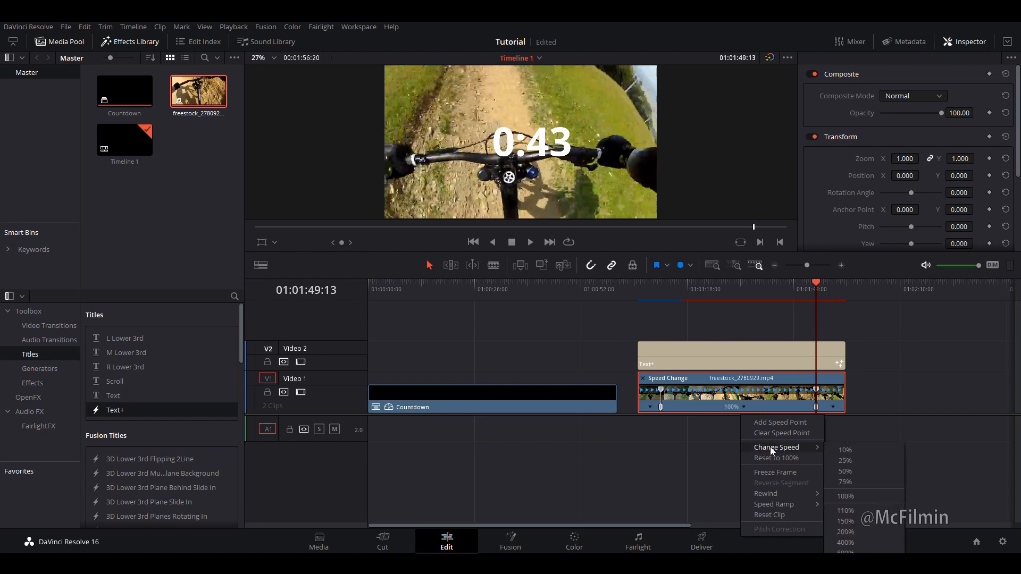
click(846, 552)
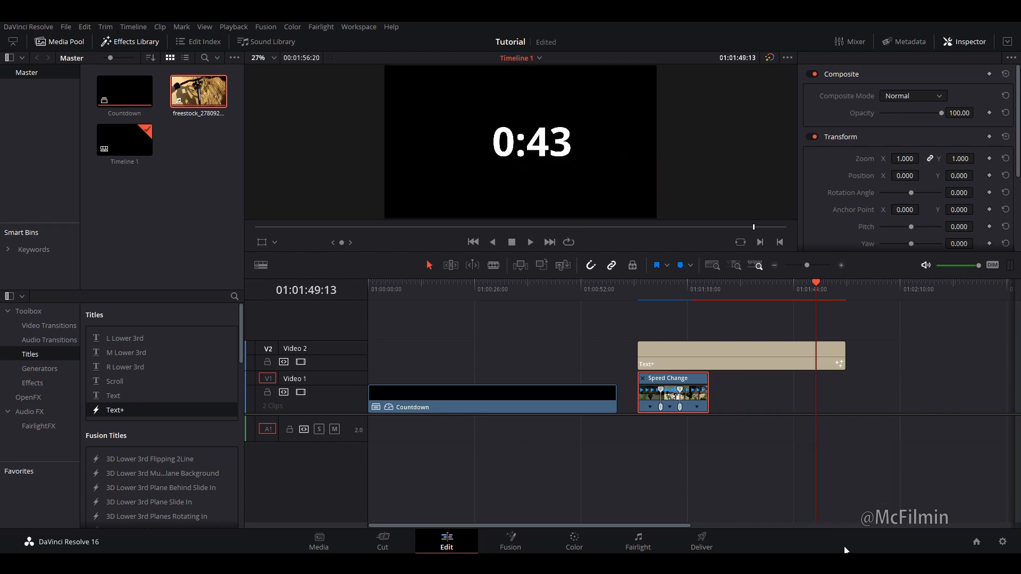
Step: Restyle the second title in the alarm clock Regular font at size 0.25 in blue, and scrub to check it
click(684, 349)
click(677, 293)
mouse_move(680, 292)
mouse_down()
mouse_move(703, 291)
mouse_move(641, 291)
mouse_move(682, 293)
mouse_up()
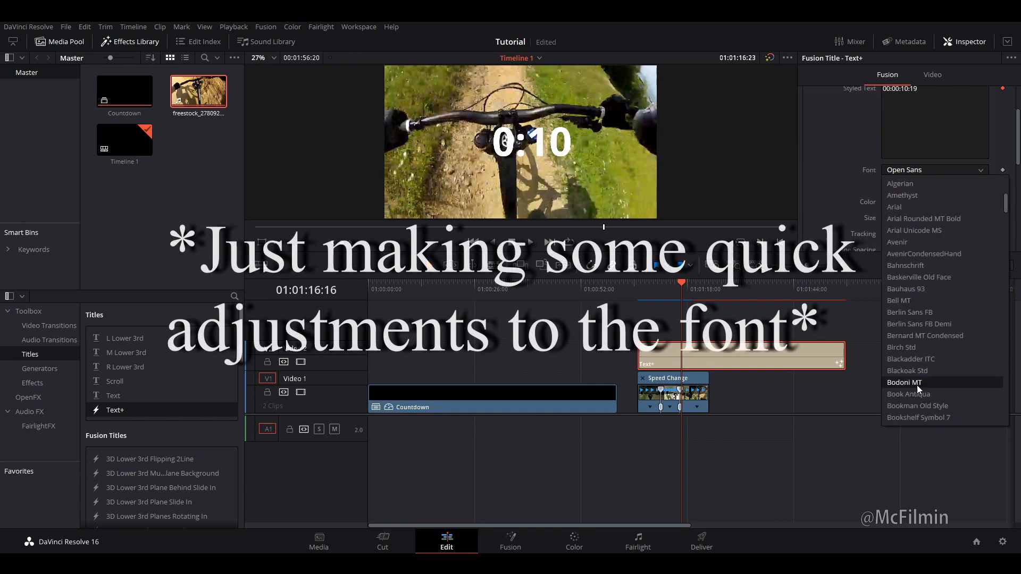
scroll(919, 390, down, 5)
click(904, 202)
scroll(850, 197, down, 6)
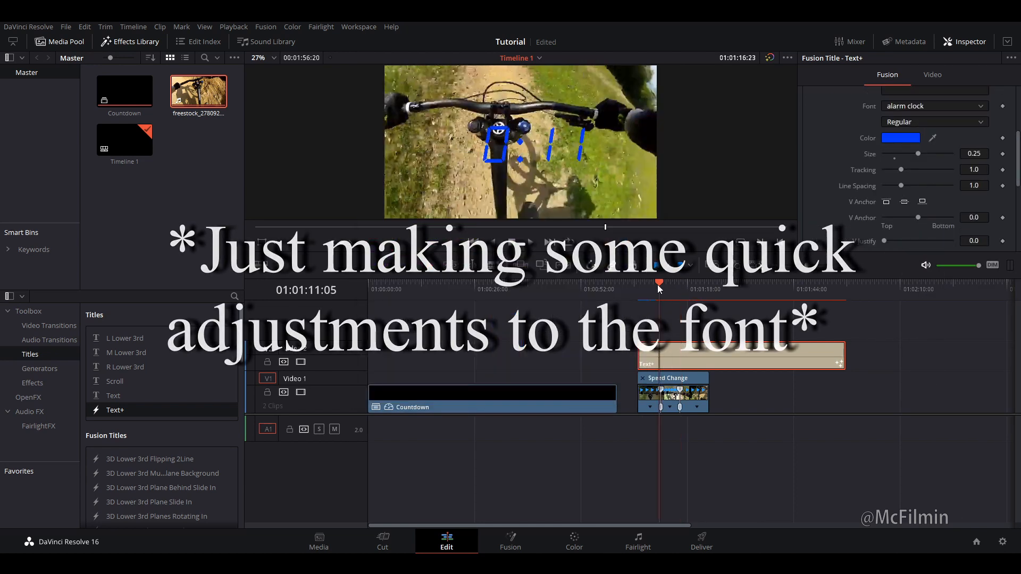
drag(657, 285, 661, 321)
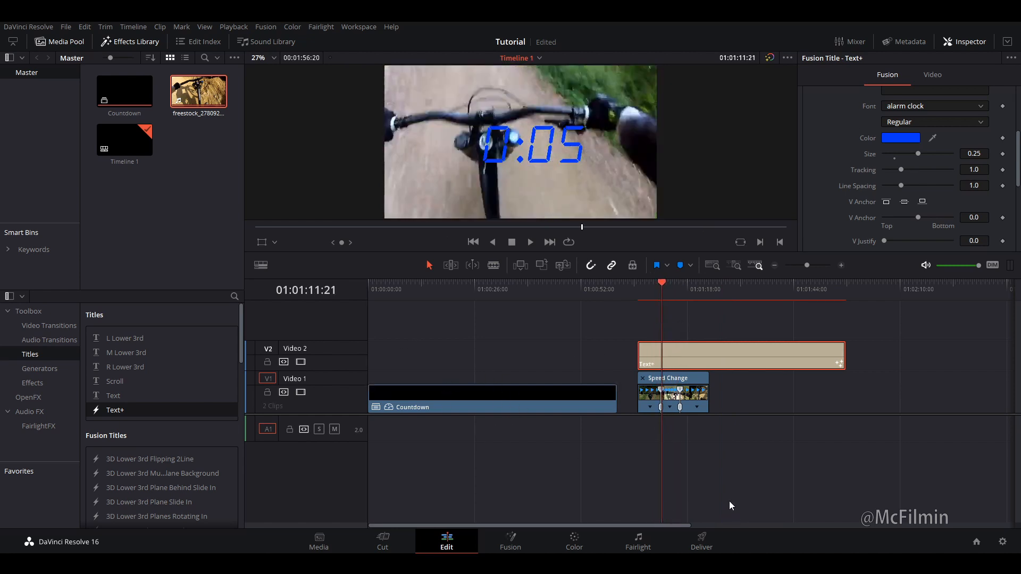
Step: Turn the second title into a compound clip named Countdown 2
right_click(682, 351)
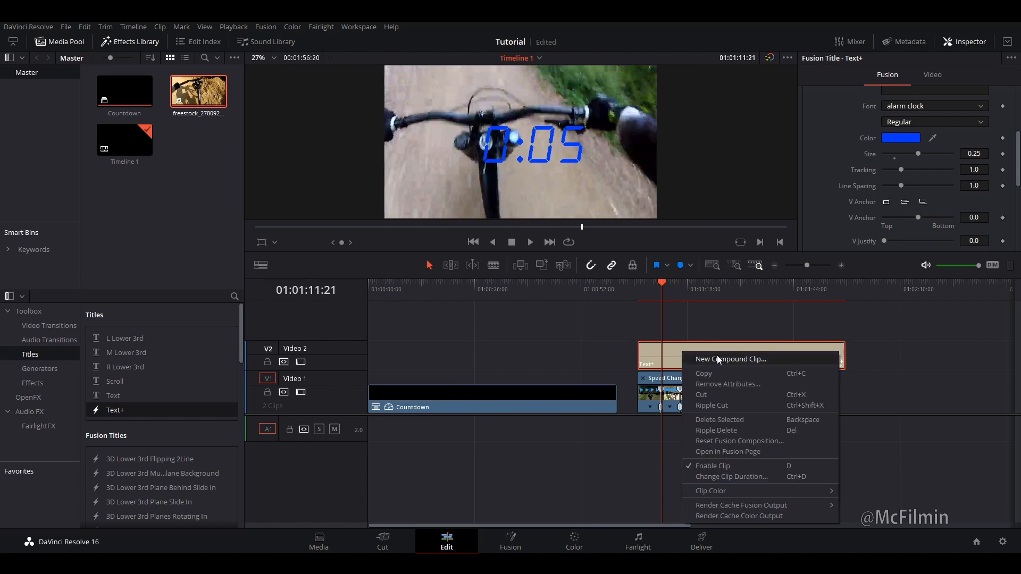
click(716, 359)
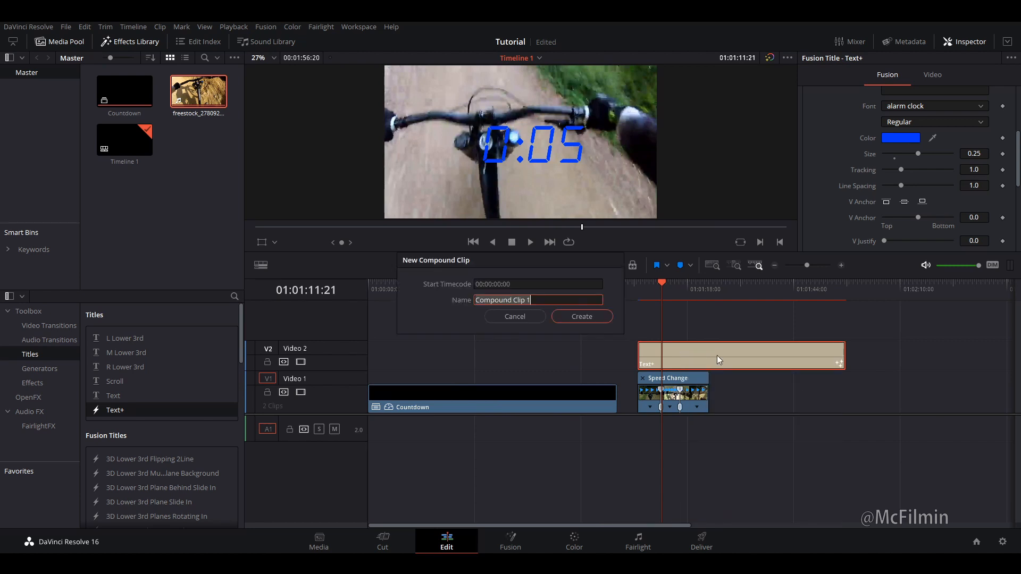
click(530, 300)
drag(498, 300, 458, 303)
text(Countdown 2)
click(579, 320)
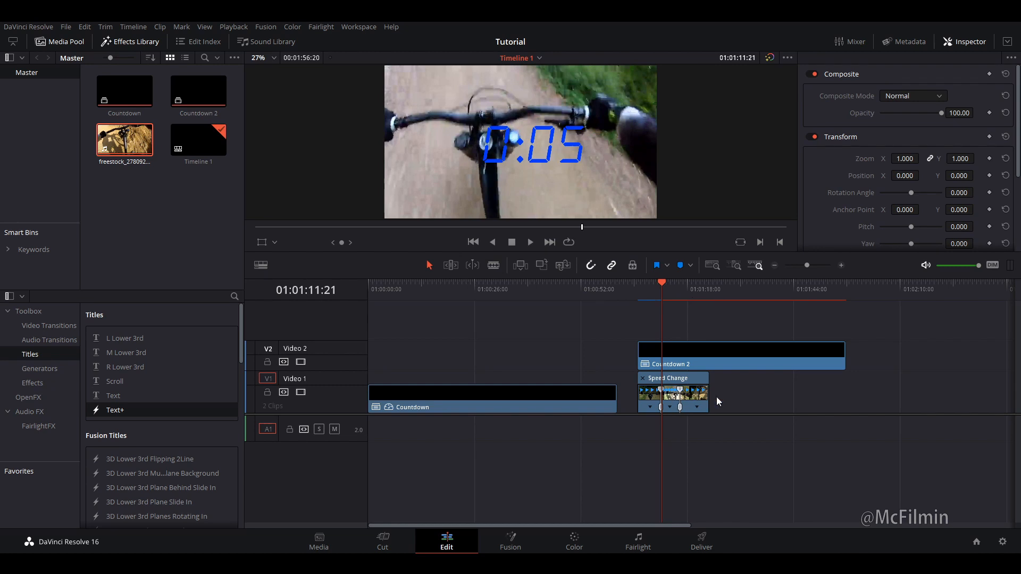
Step: Copy the bike video's attributes and paste only its retime effects onto the Countdown 2 clip
click(698, 401)
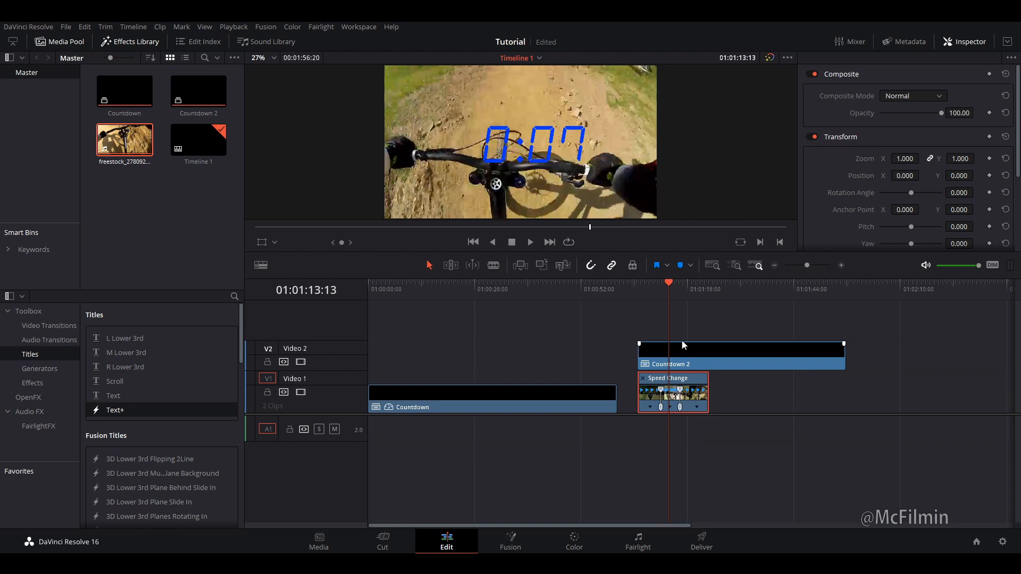
click(691, 353)
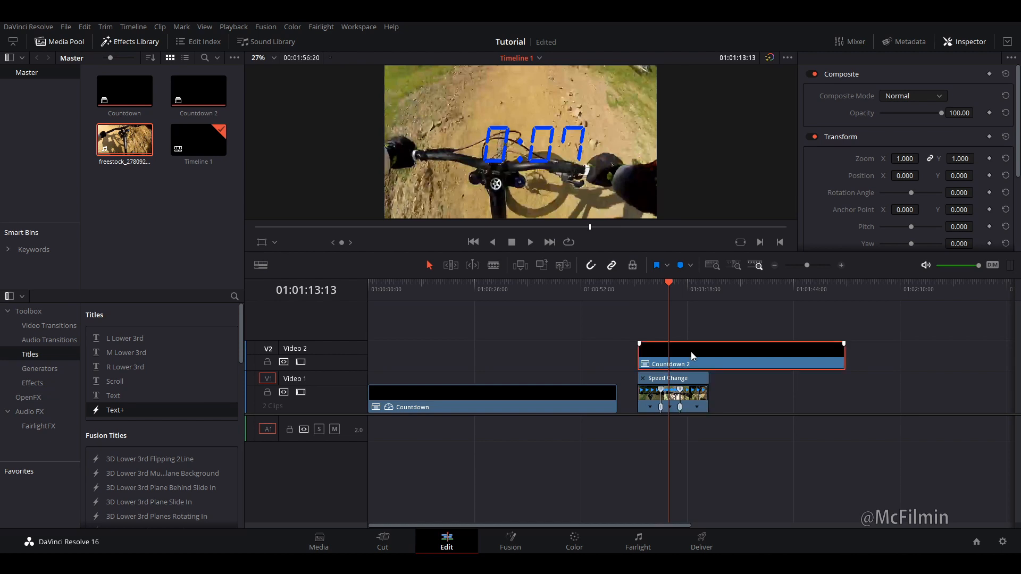
key(alt+v)
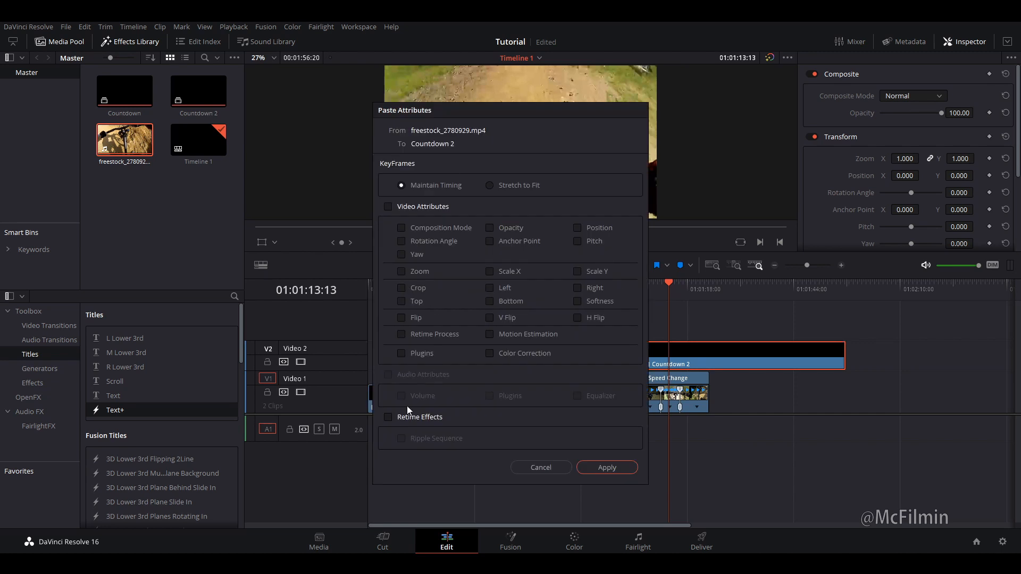
click(387, 418)
click(606, 468)
Step: Play and scrub through the retimed clips to check that the Countdown 2 timer follows the bike video's speed changes
click(662, 293)
key(space)
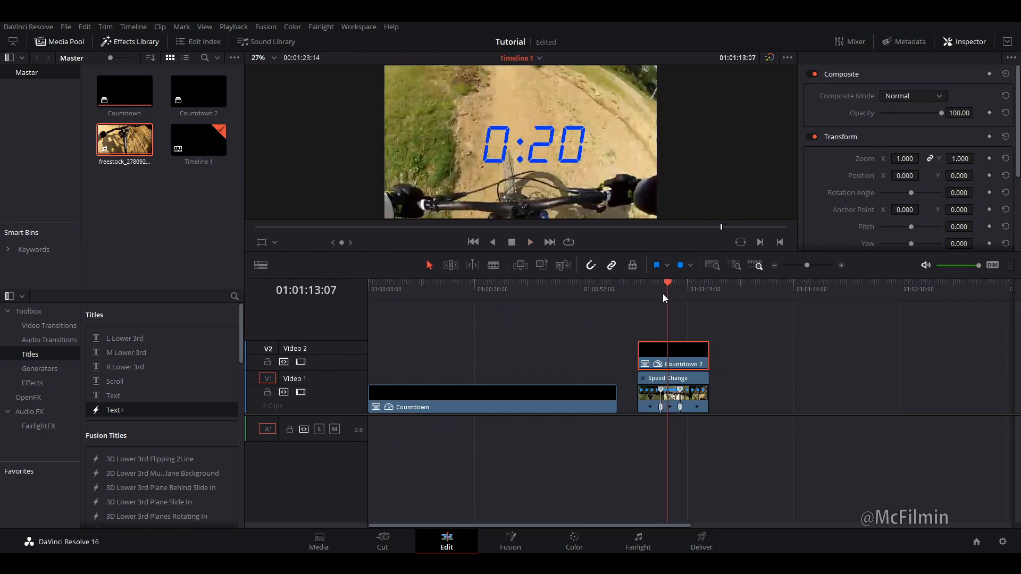
click(663, 294)
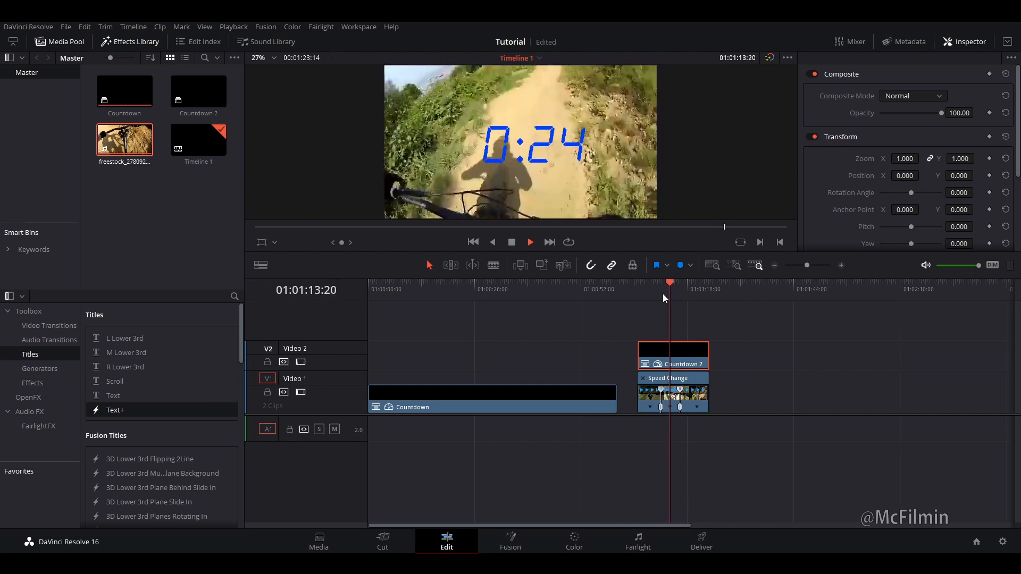
key(space)
key(space)
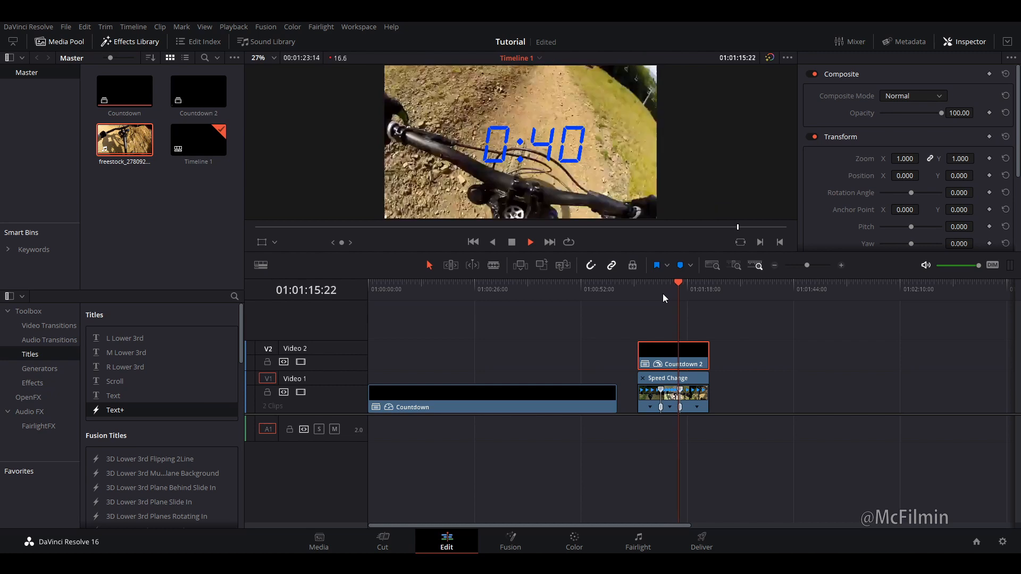
key(space)
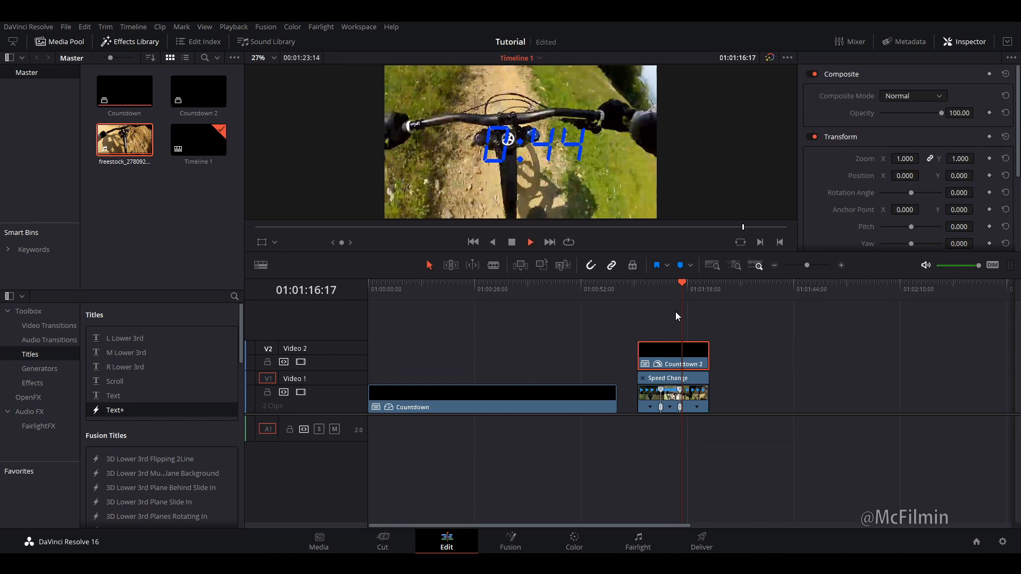
key(space)
key(space)
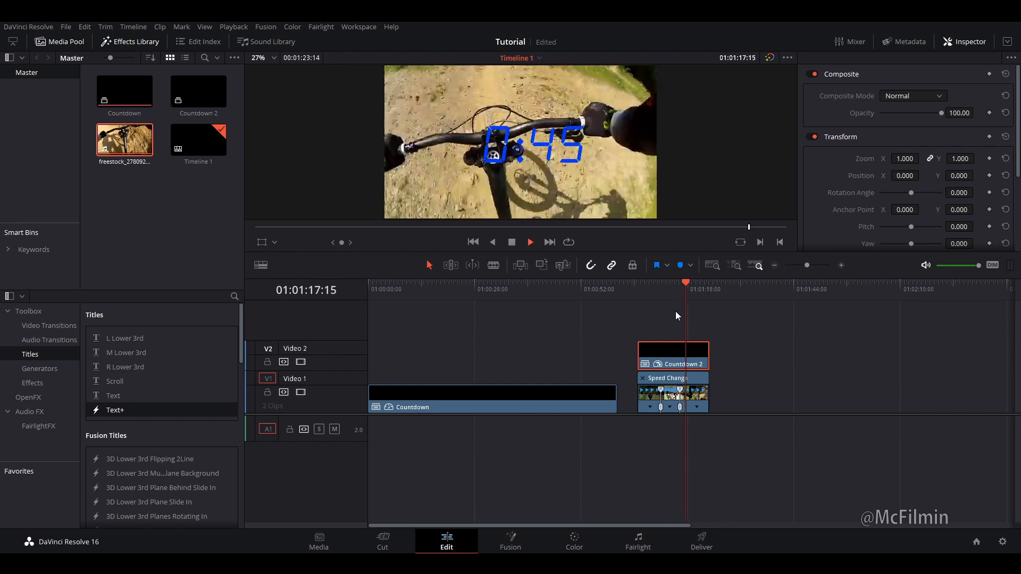
key(space)
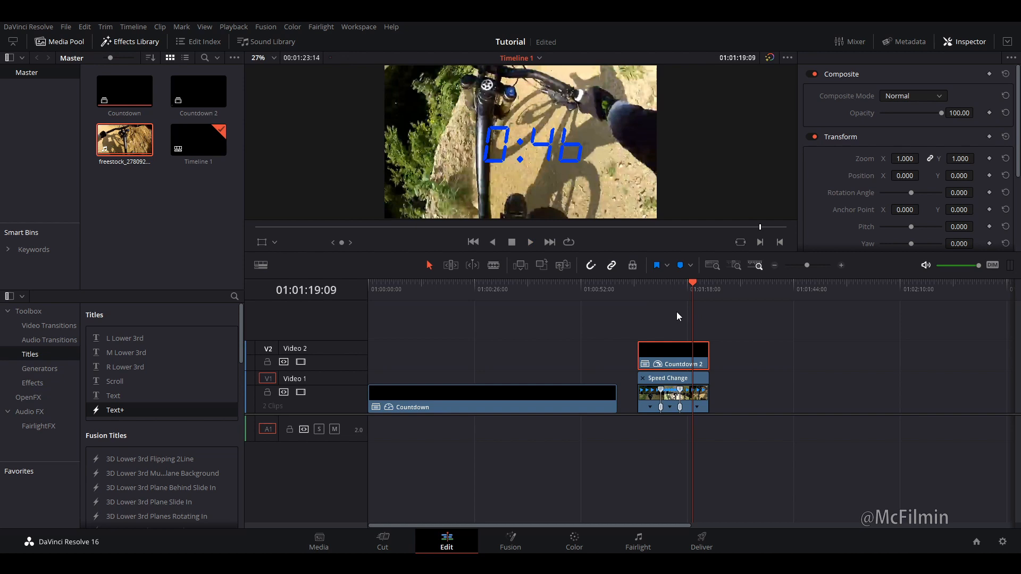
drag(694, 296, 568, 324)
mouse_move(622, 296)
mouse_down()
mouse_move(632, 294)
mouse_move(622, 295)
mouse_up()
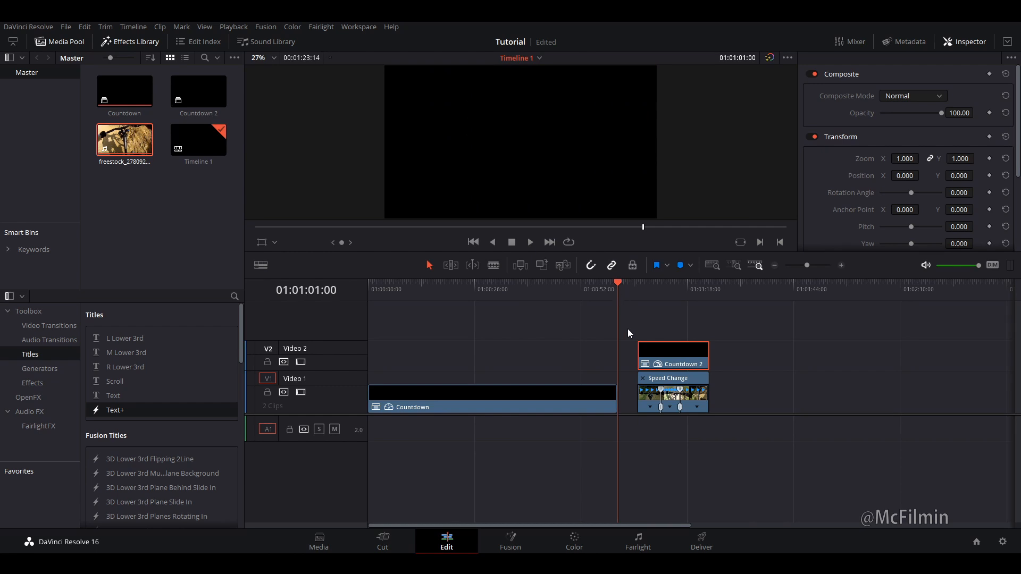
click(669, 300)
Step: Add a Fusion Composition on Video 1 at 01:01:28:15 and extend it to about 31 seconds
drag(713, 291, 730, 288)
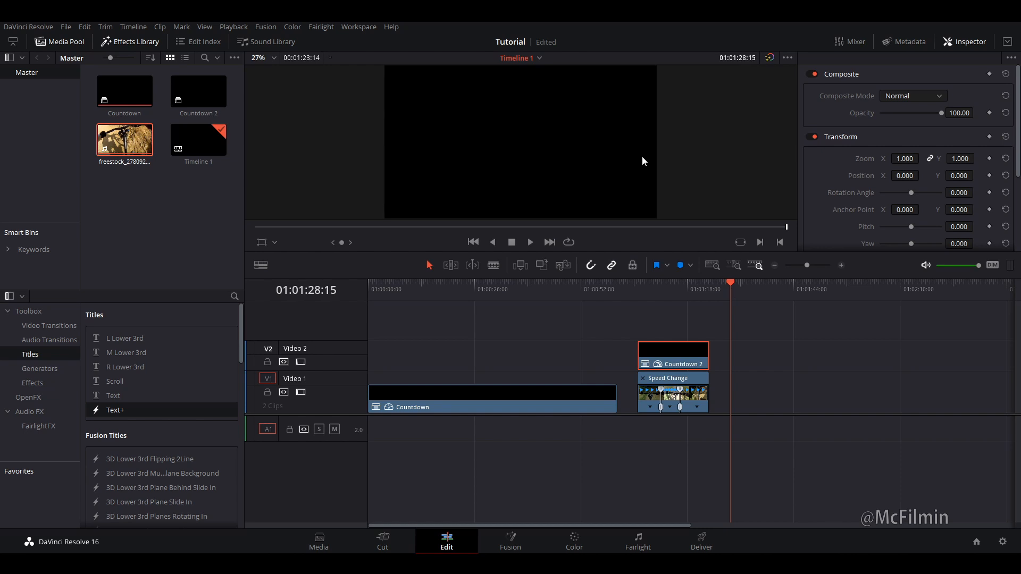
click(24, 378)
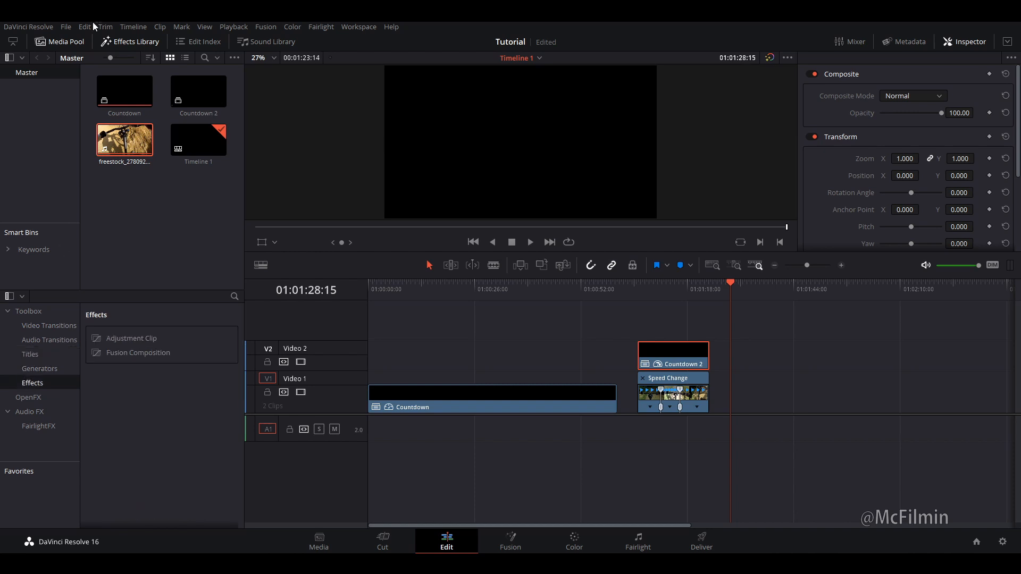
drag(119, 353, 806, 406)
drag(812, 405, 850, 403)
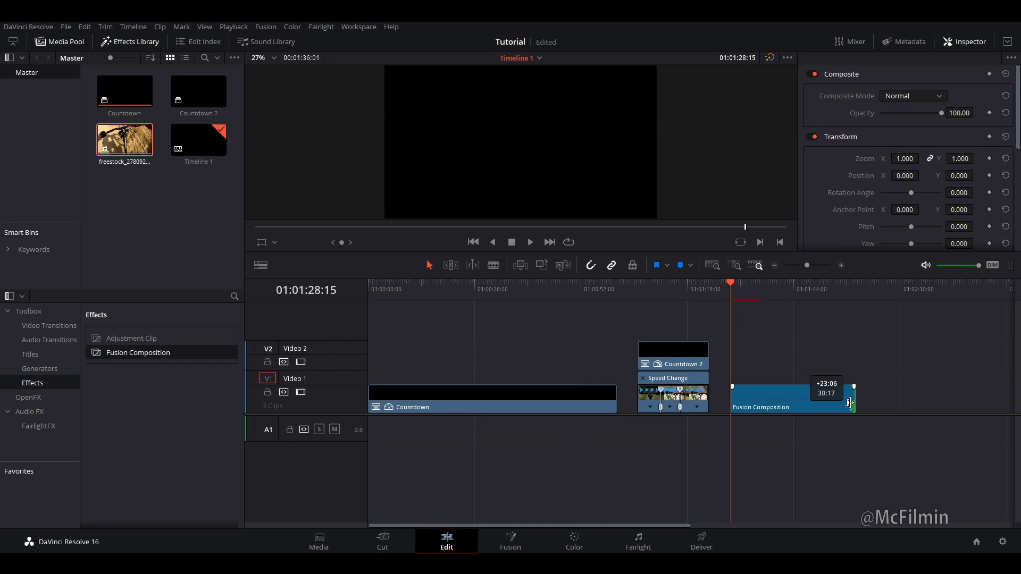
drag(849, 403, 851, 403)
Step: Open the Fusion Composition clip on the Fusion page and move the MediaOut1 node aside to make room for more nodes
scroll(533, 390, down, 2)
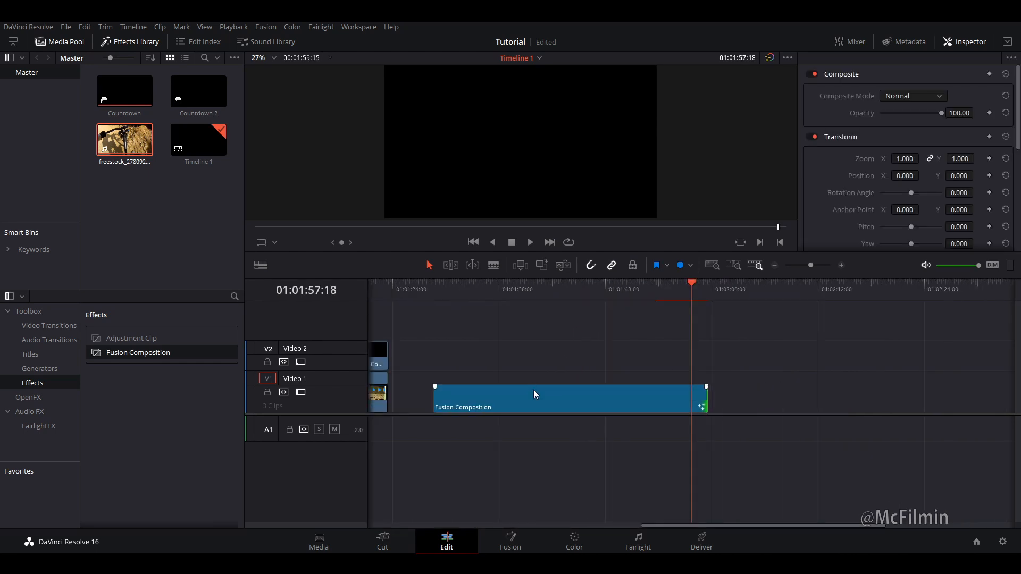
click(608, 398)
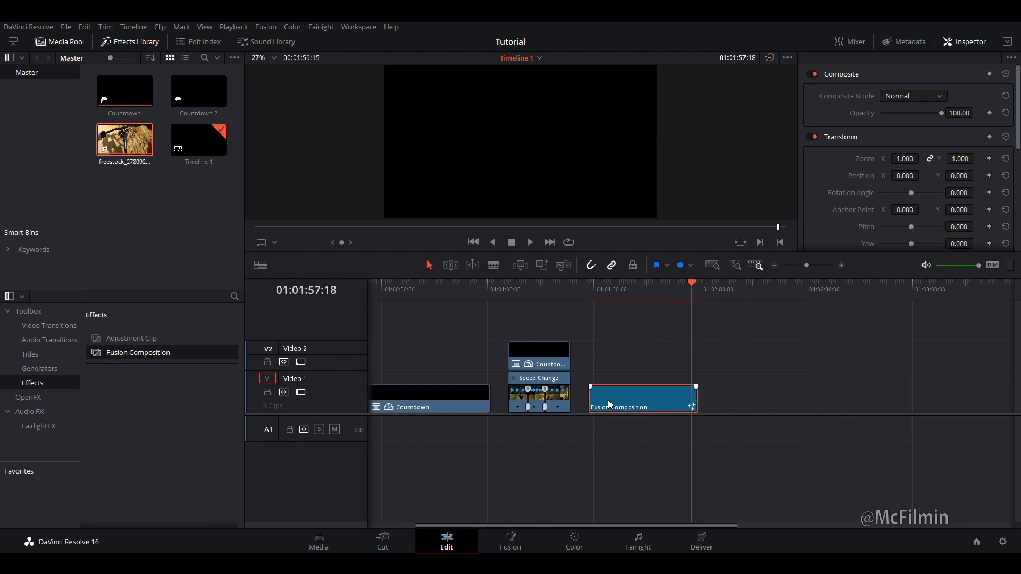
click(510, 549)
drag(165, 397, 351, 402)
click(351, 403)
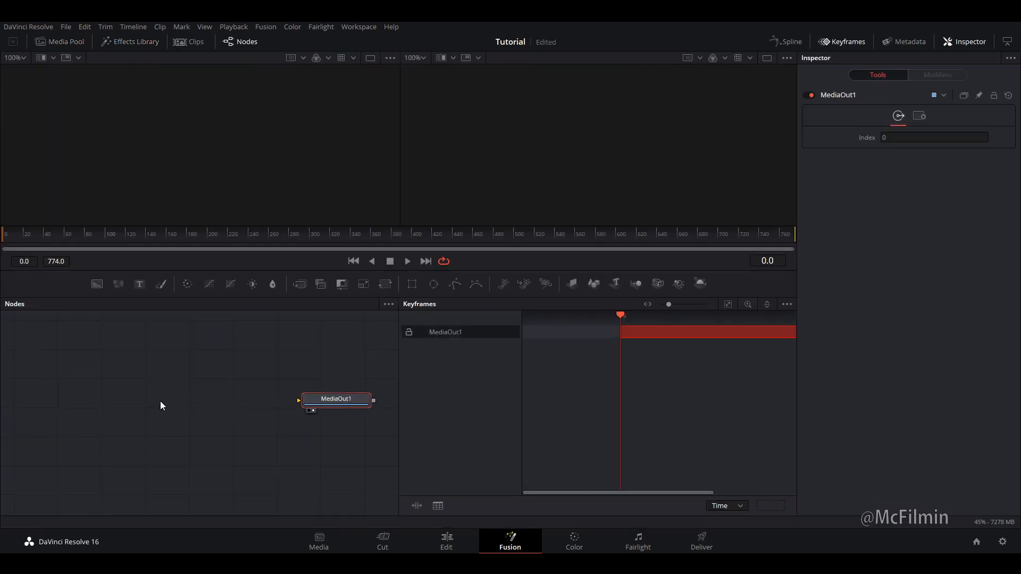
Step: Add Background and Text+ nodes, merge the text over the background, and connect the merge to MediaOut1
click(133, 407)
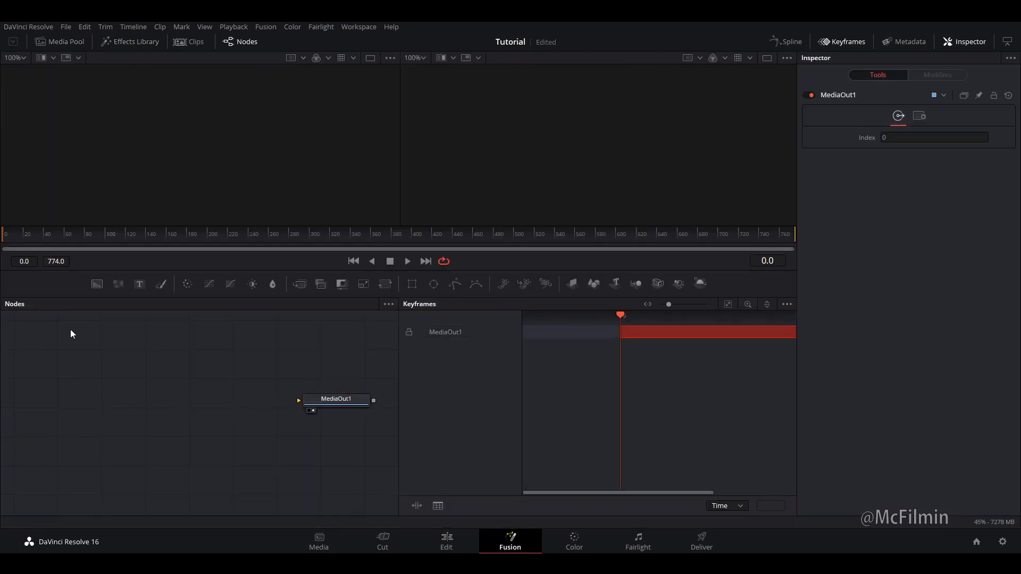
click(95, 286)
drag(121, 420, 107, 407)
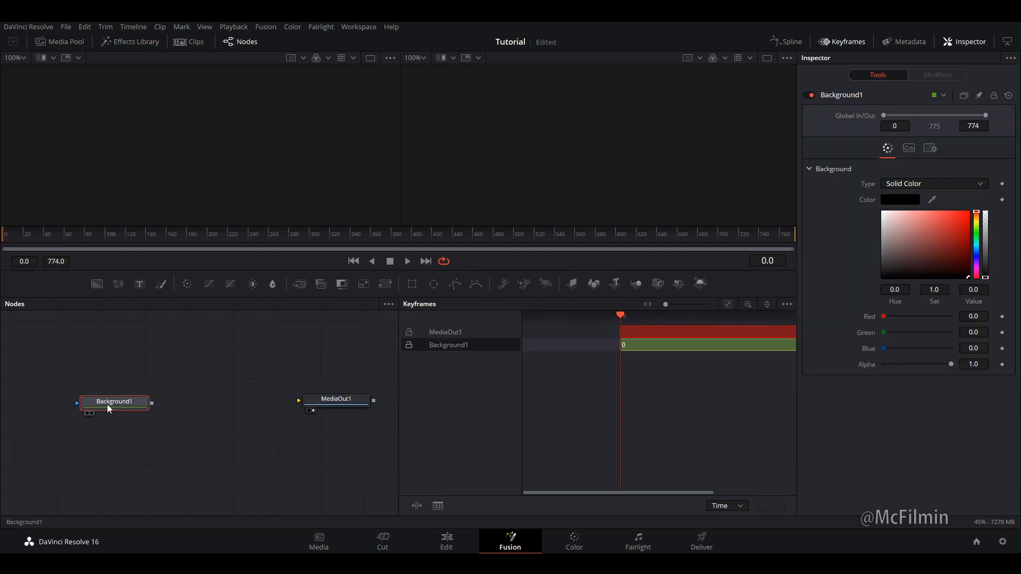
click(139, 282)
drag(239, 431, 304, 397)
click(318, 408)
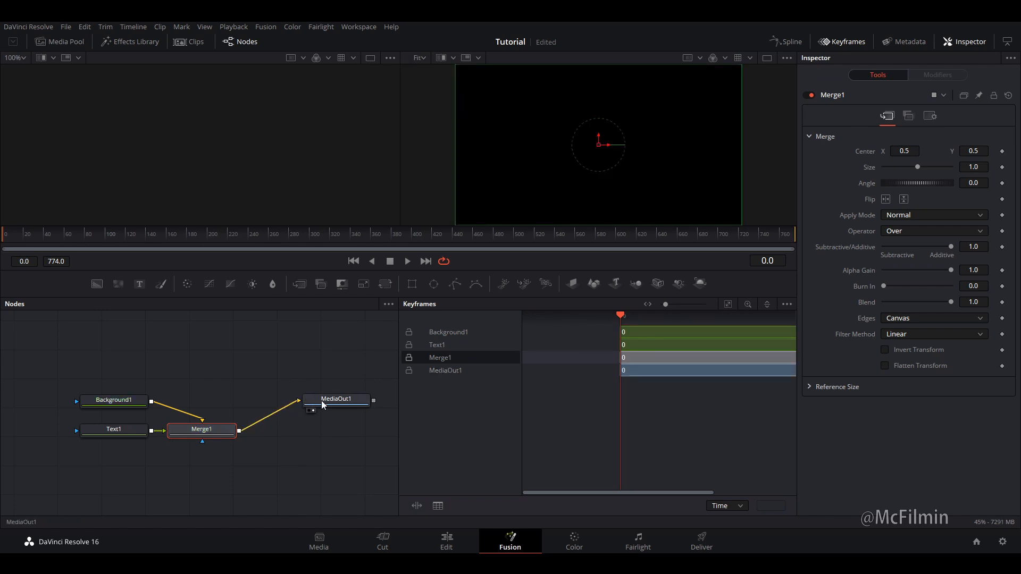
Step: Move Background1 above Merge1, raise Text1 slightly, and show Text1 on its own in the empty viewer
drag(131, 399, 209, 380)
drag(131, 430, 134, 413)
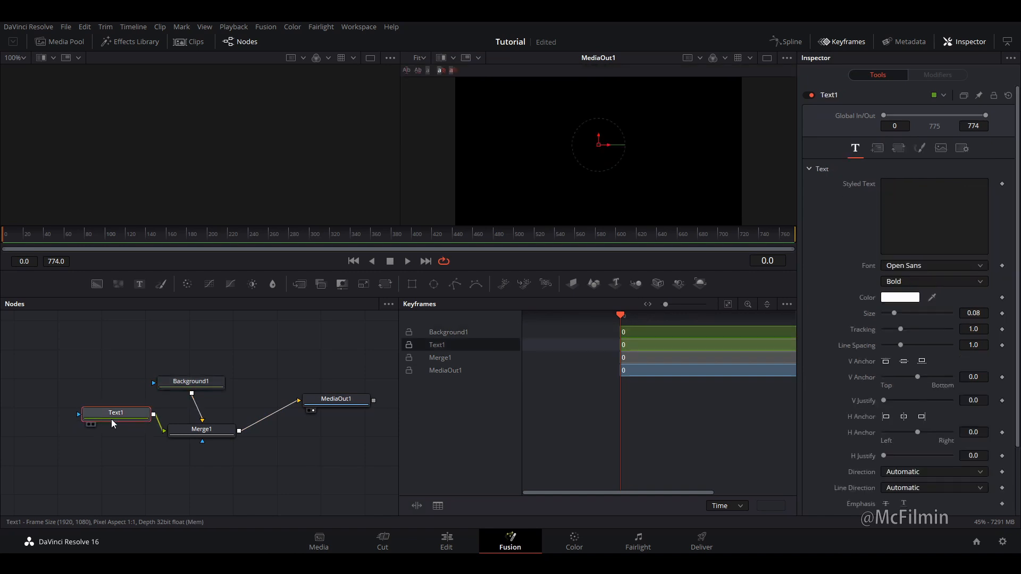
key(1)
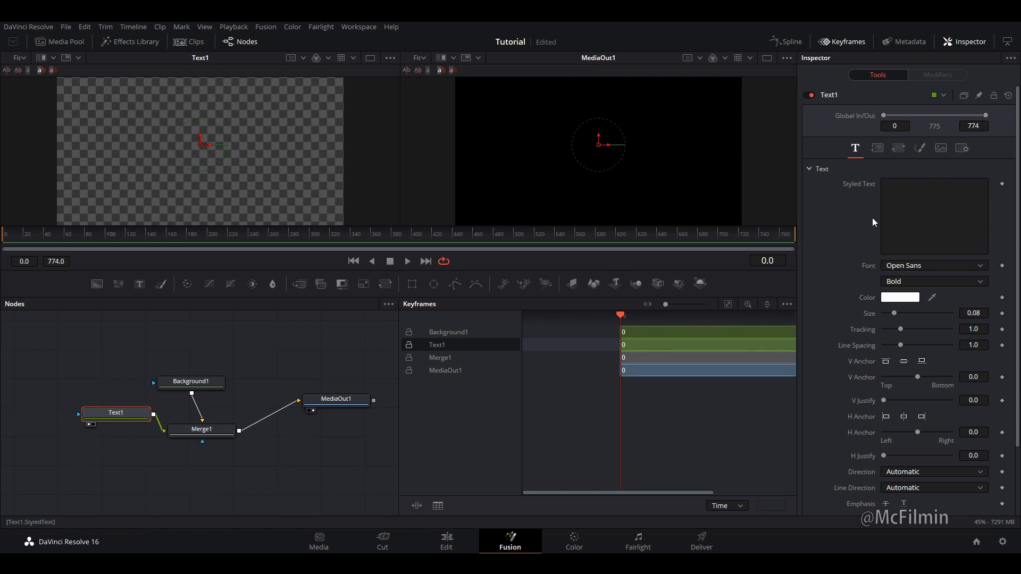
Step: Add a TextTimer modifier to Text1's Styled Text and play the composition to see whether the timer runs
right_click(922, 206)
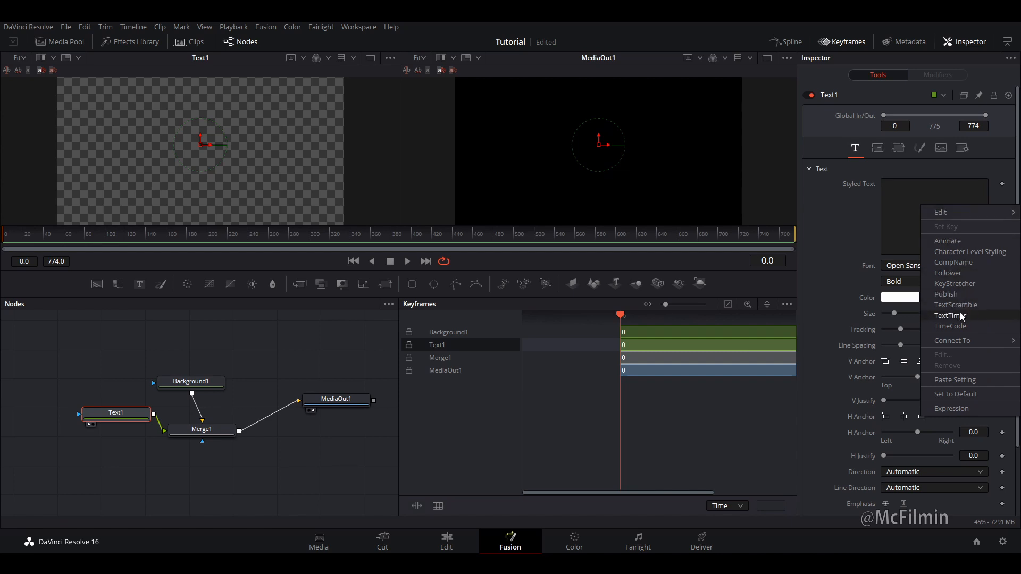
click(950, 316)
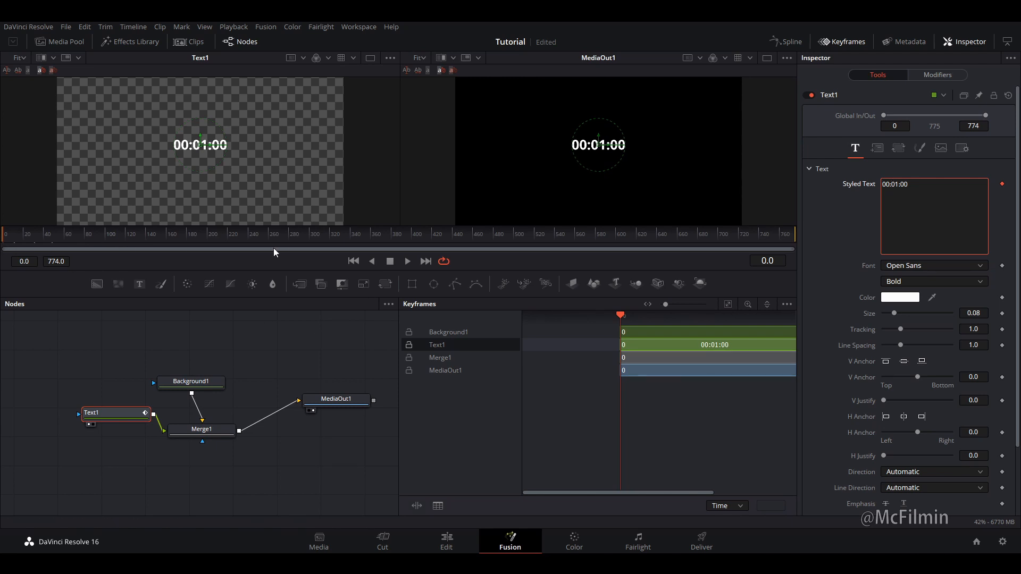
click(408, 263)
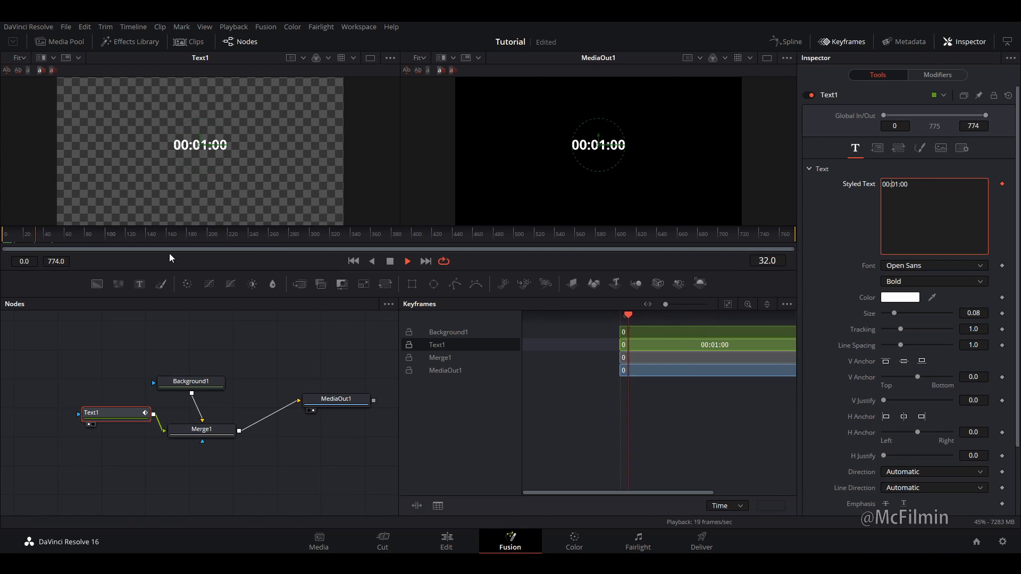
click(90, 239)
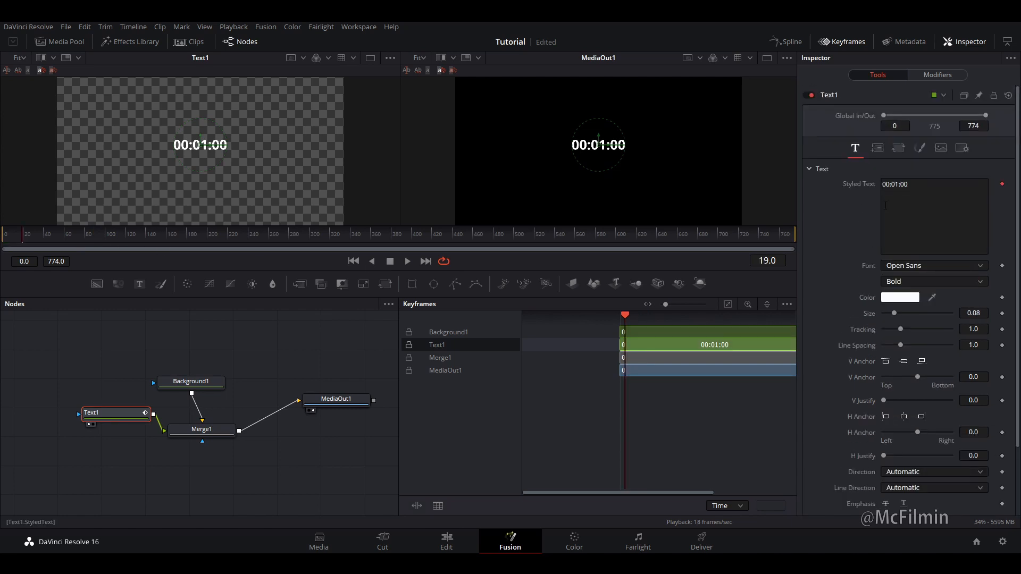
Step: Try trimming the hours off the timer text with a Write On start of 0.233, and undo it
scroll(856, 218, down, 3)
drag(884, 439, 909, 443)
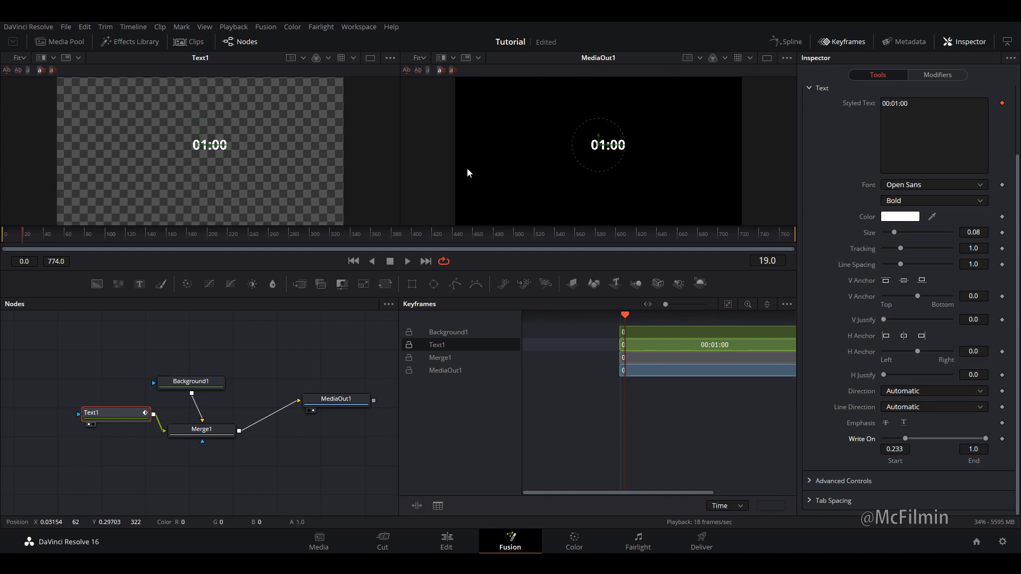
key(ctrl+z)
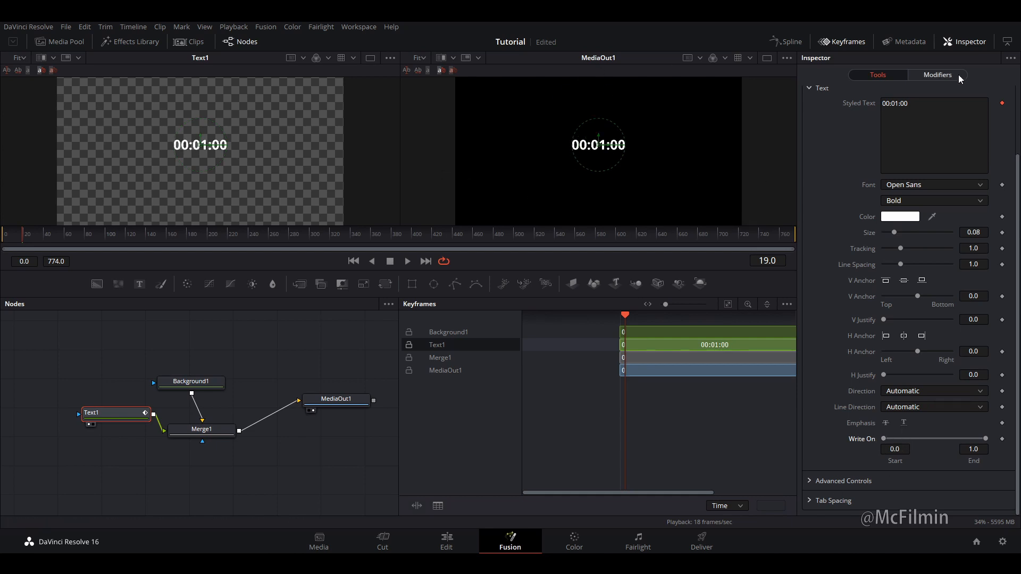
Step: Turn off the Hrs and Mins display in Text1's TextTimer modifier so only seconds are shown
click(940, 75)
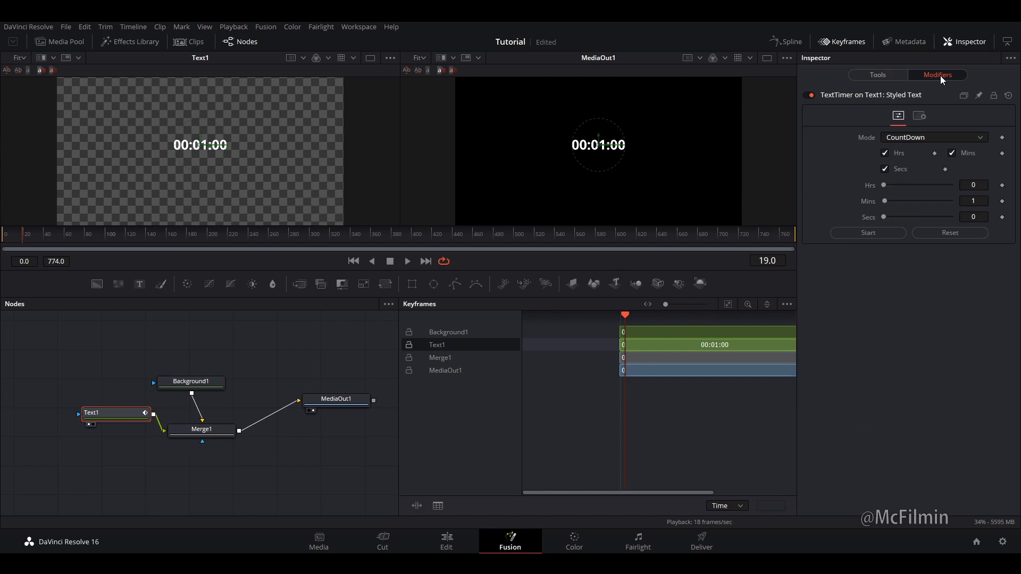
click(885, 155)
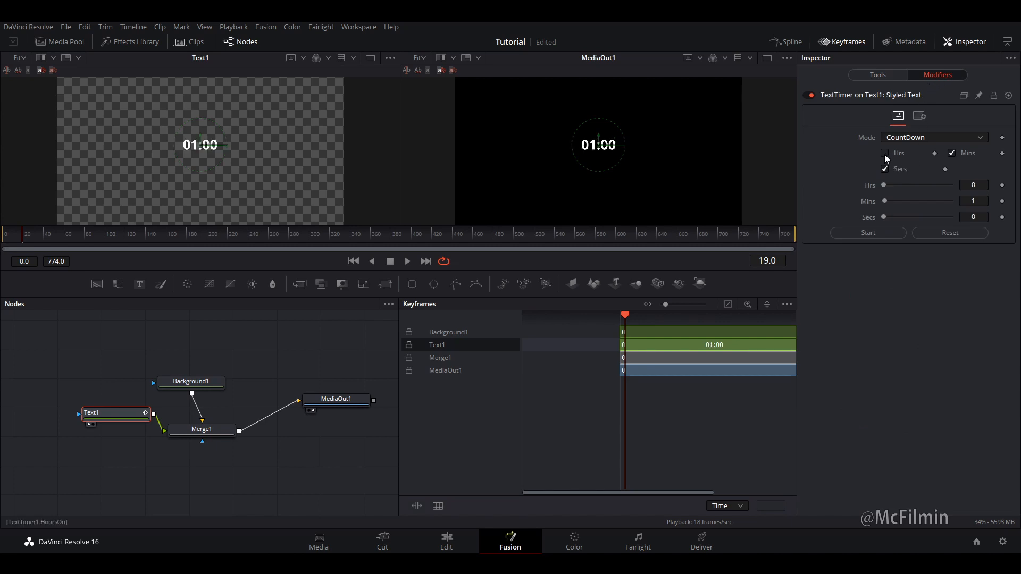
click(952, 153)
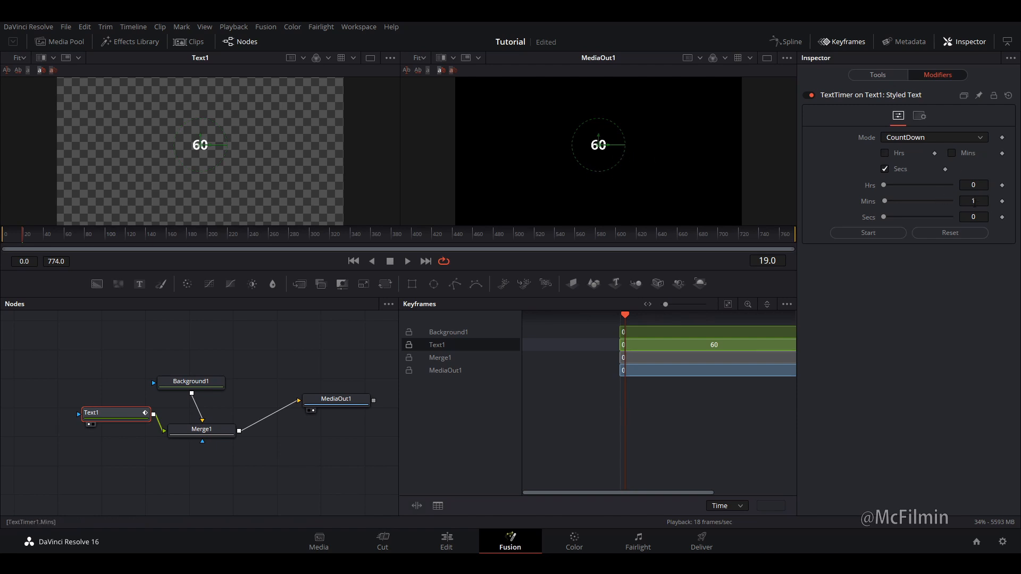
Step: With the playhead at frame 0, set the TextTimer's Mins to 0 and Secs to 30
drag(881, 202, 859, 202)
click(884, 202)
drag(882, 202, 879, 202)
drag(884, 218, 887, 218)
click(4, 237)
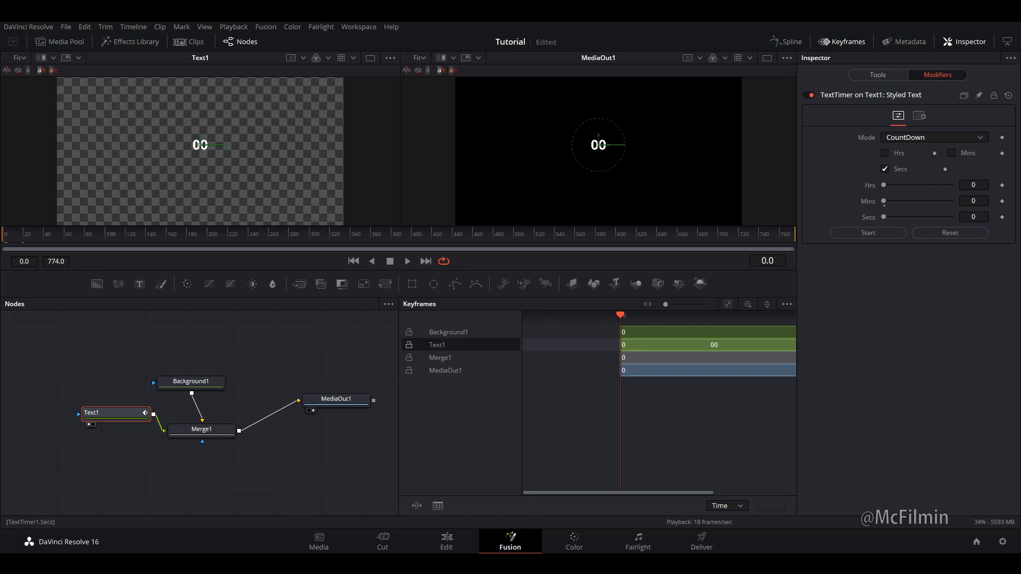
click(981, 218)
text(30)
key(Return)
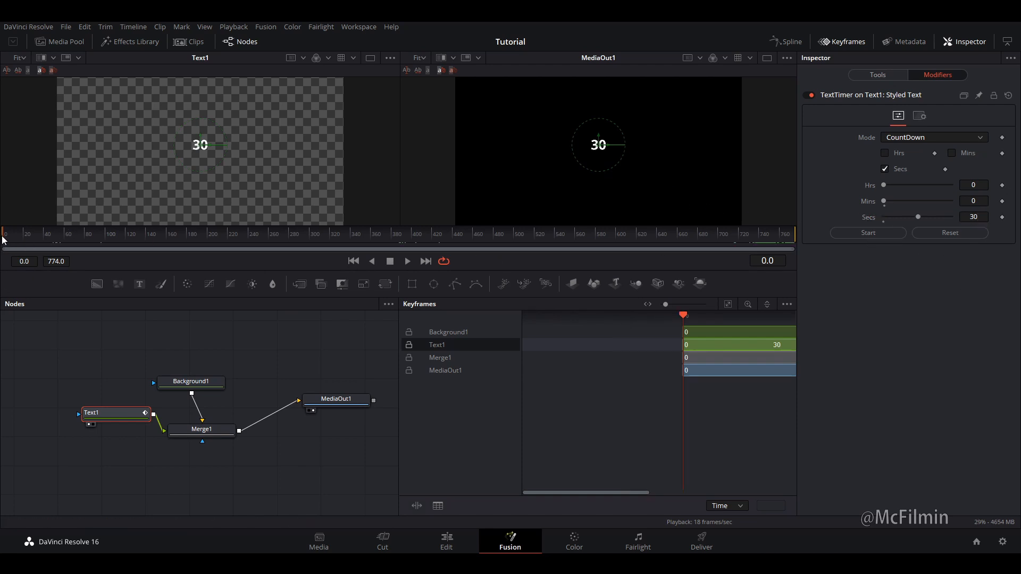
Step: Keyframe the TextTimer's Secs from 30 at frame 0 to 0 at frame 750 and play the countdown back
click(1002, 218)
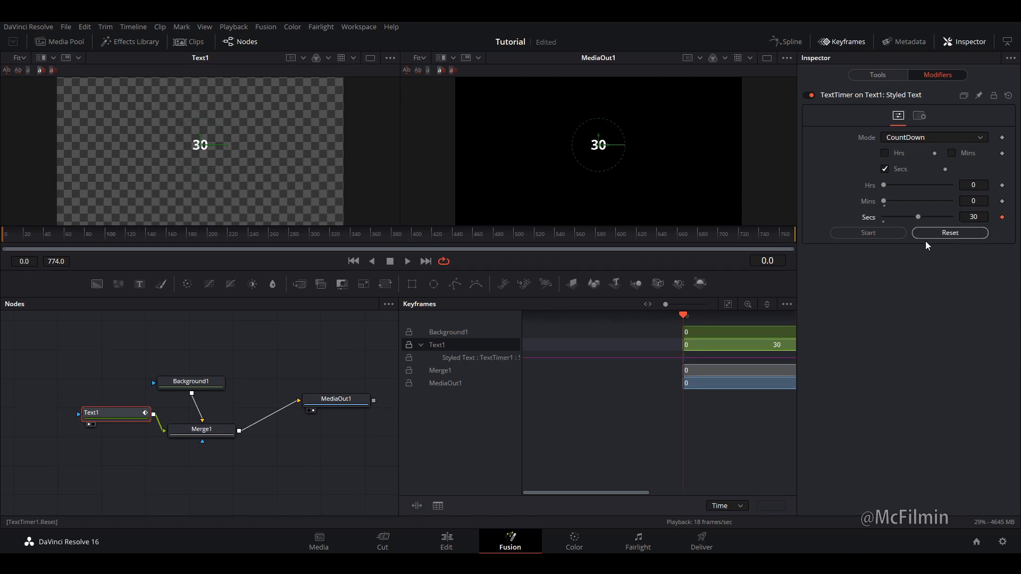
drag(75, 238, 782, 251)
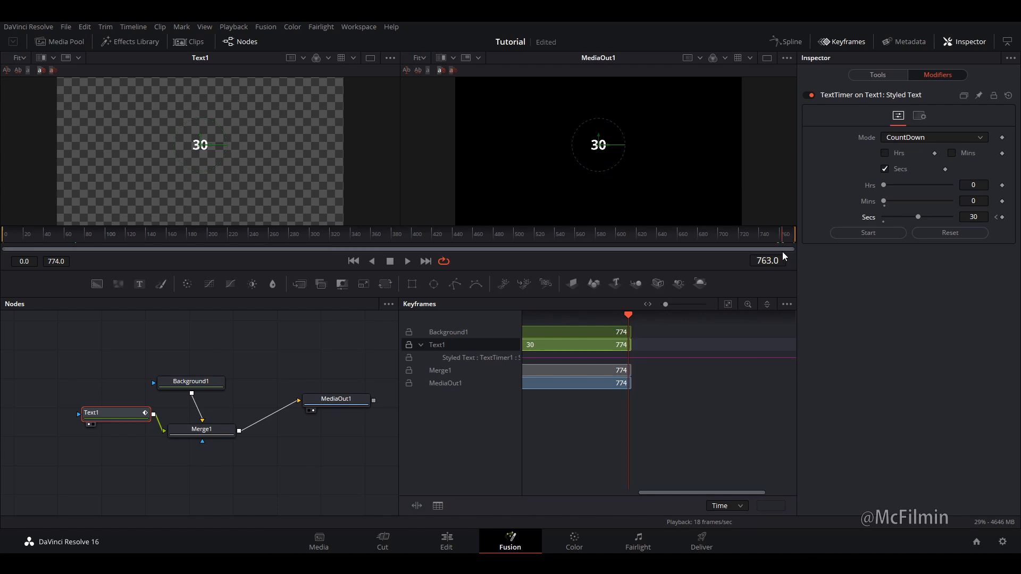
drag(782, 251, 796, 249)
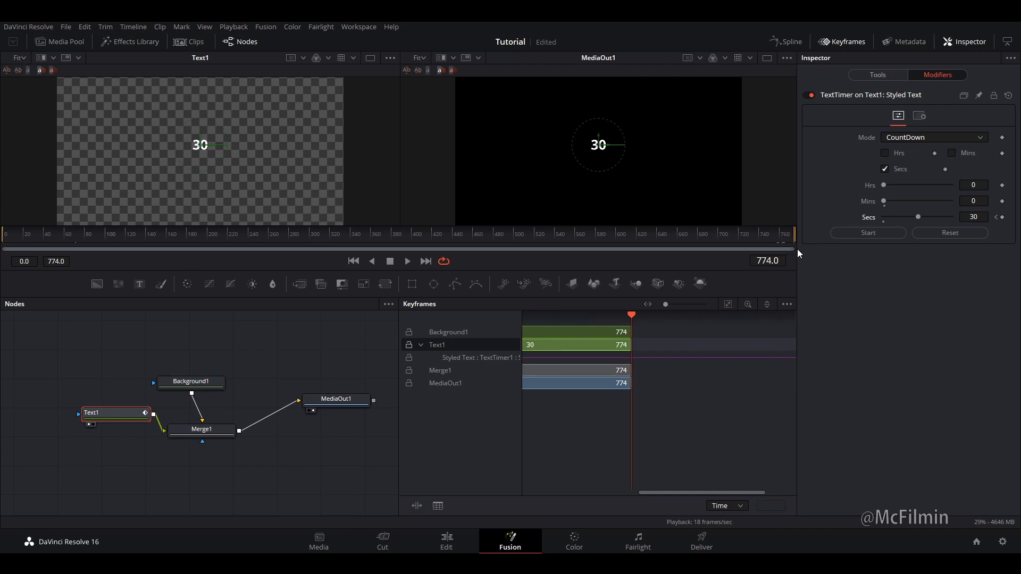
drag(796, 249, 769, 252)
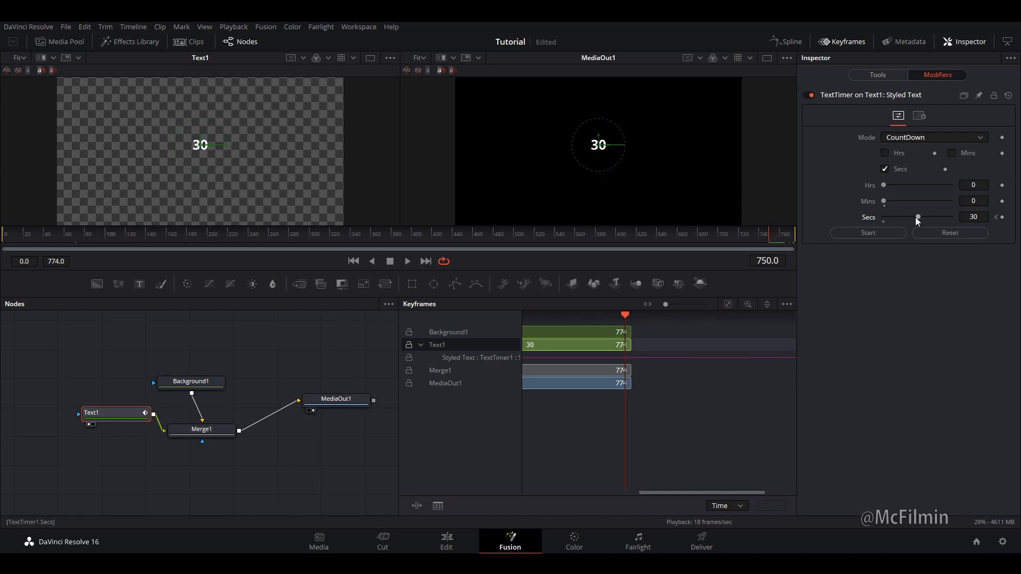
drag(917, 218, 788, 220)
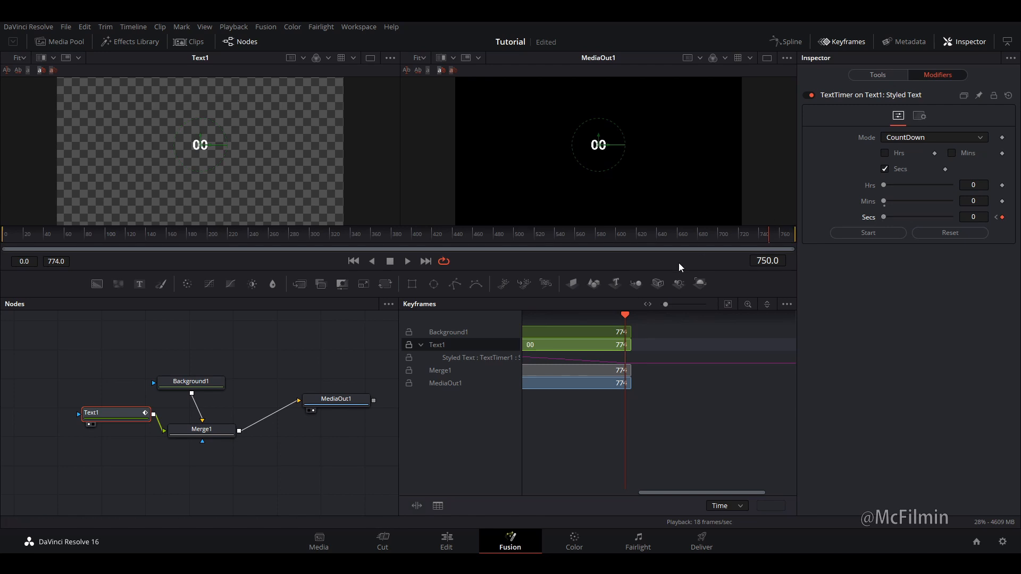
drag(29, 239, 2, 239)
key(space)
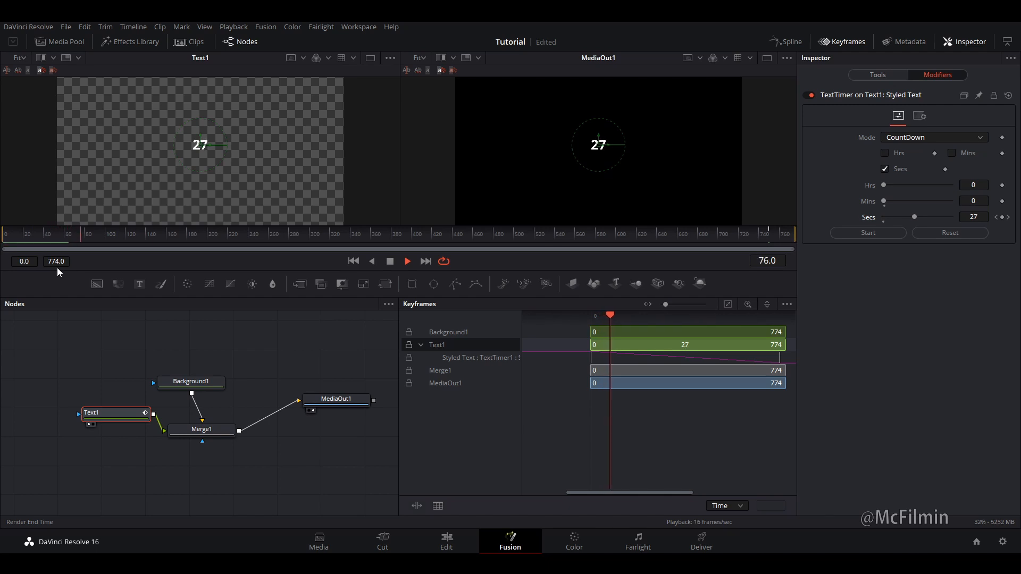
Step: Replace the animation with a count-up, keyframing Secs from 0 at frame 0 to 30 at frame 750, and play it back
drag(69, 240, 11, 239)
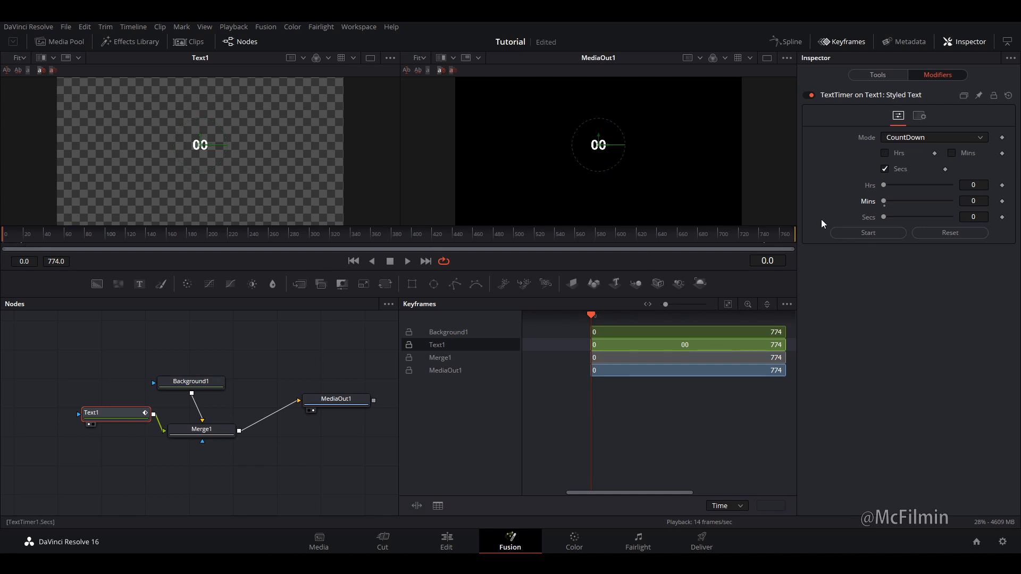
click(763, 237)
drag(761, 238, 768, 237)
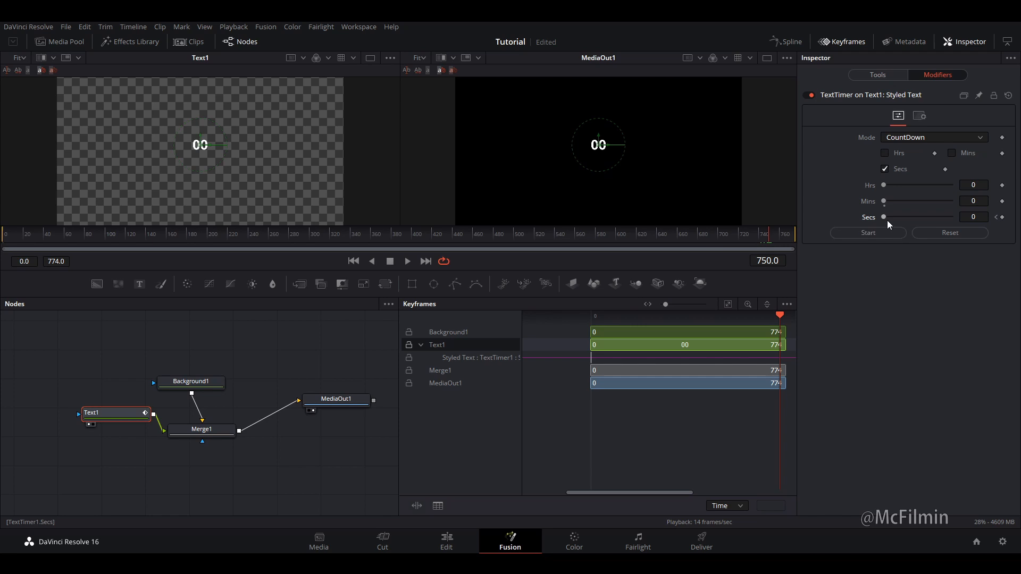
drag(885, 218, 918, 218)
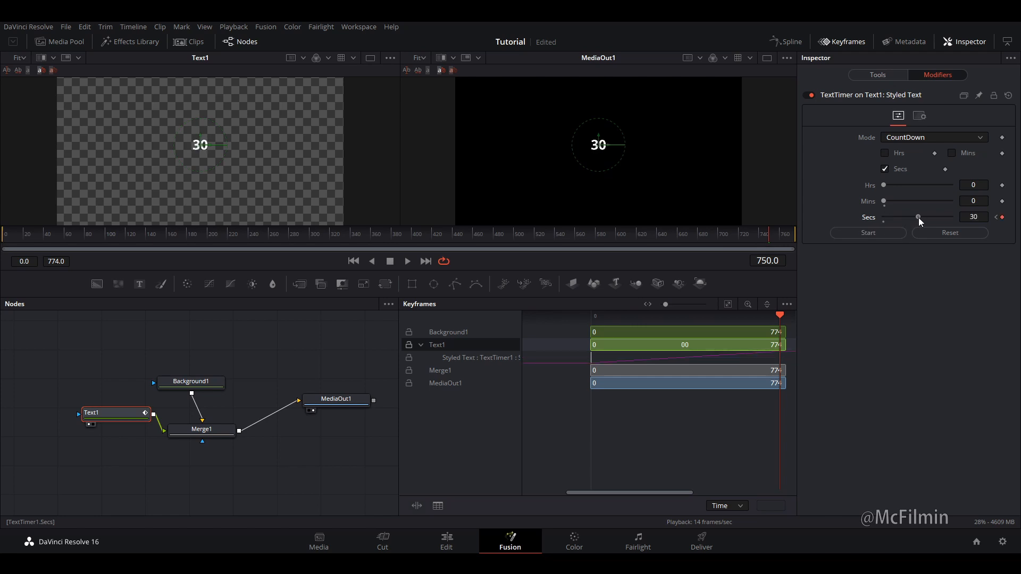
drag(16, 245, 9, 244)
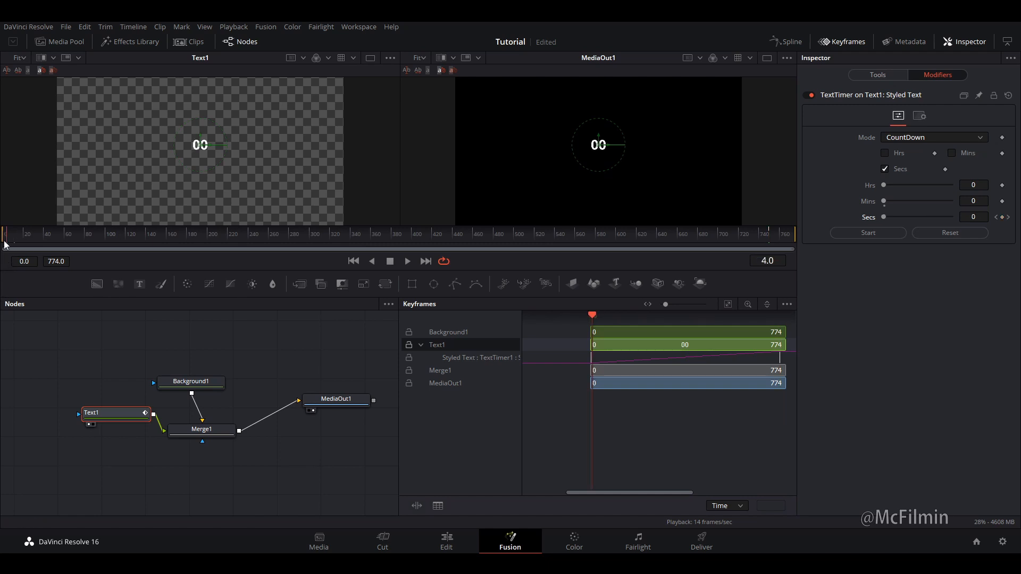
key(space)
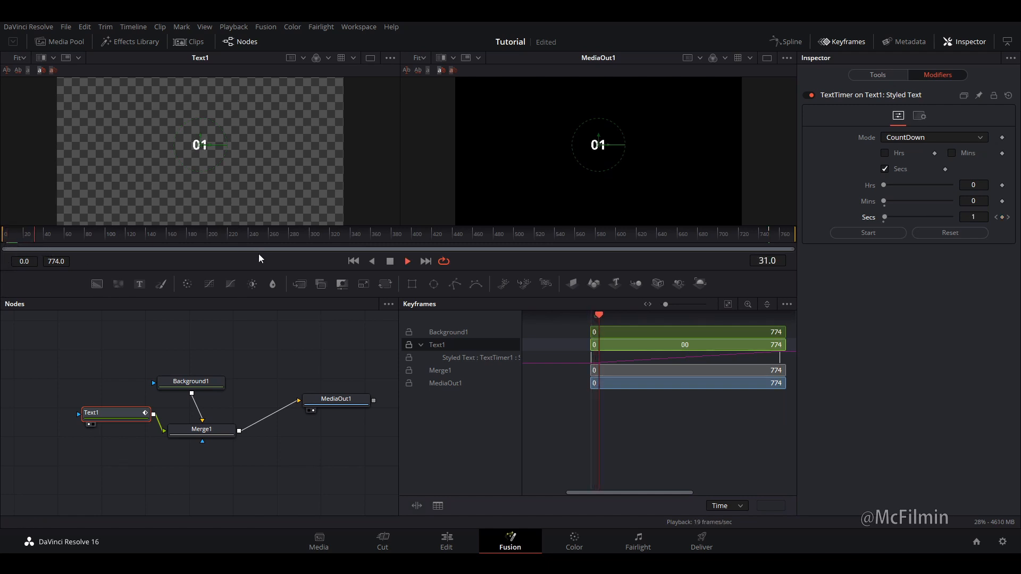